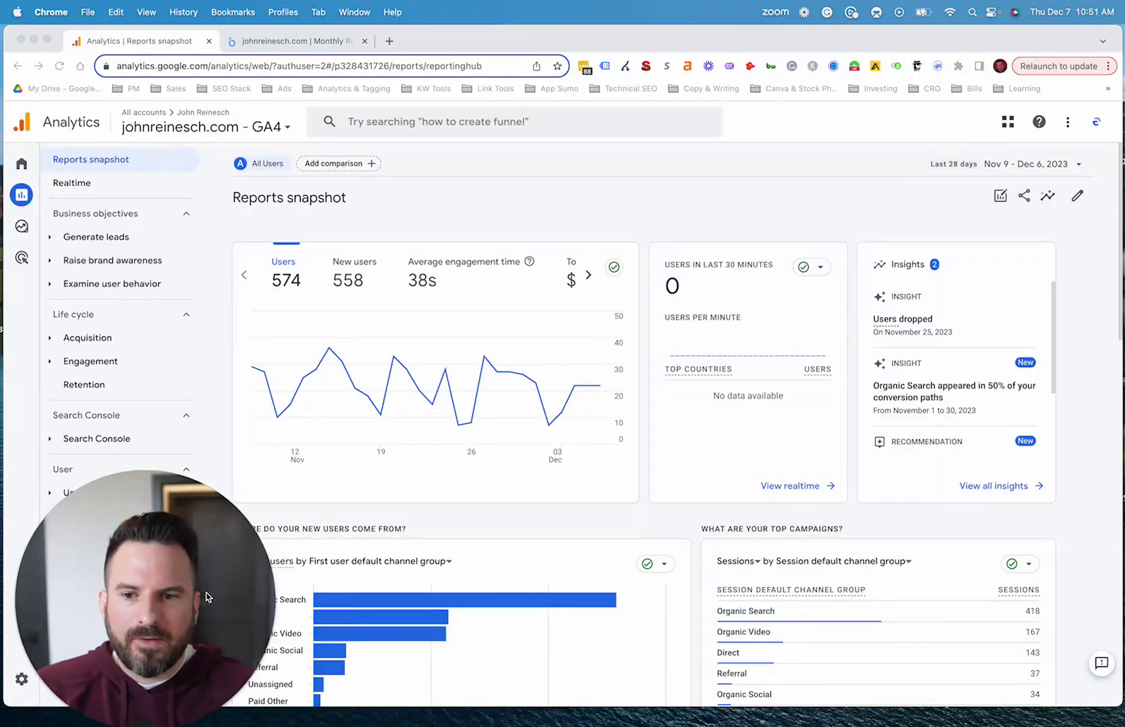
Expand Acquisition under Life cycle in the Reports navigation to list its sub-reports.
drag(206, 592, 994, 646)
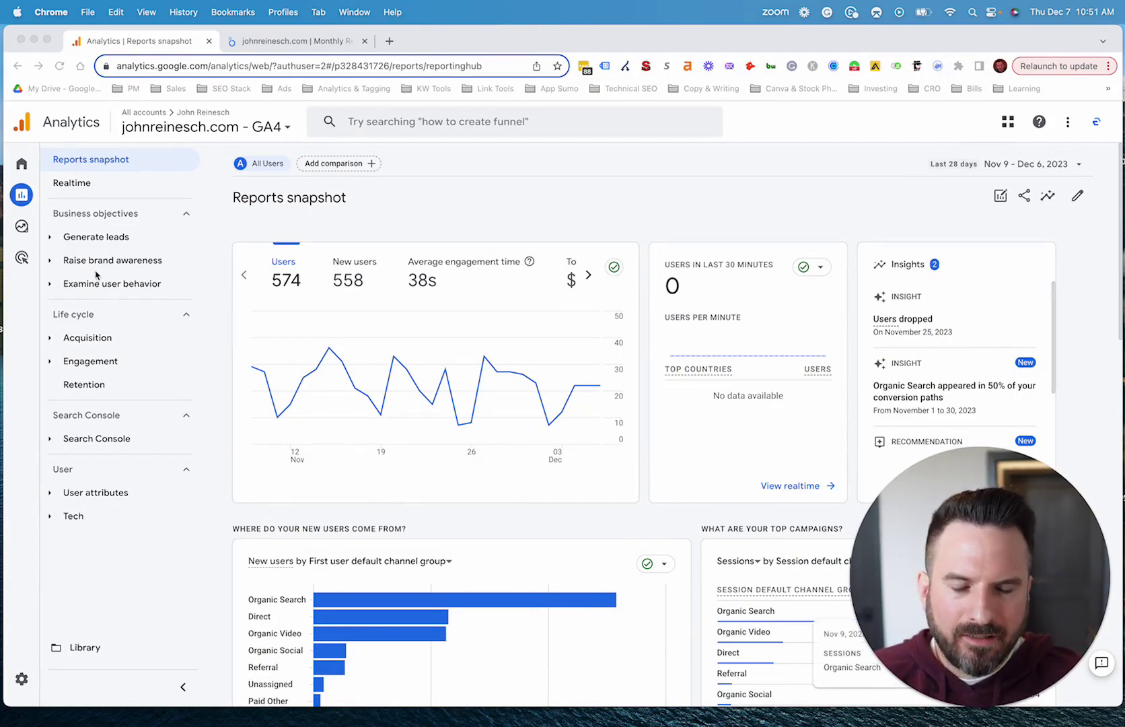
click(89, 334)
click(91, 345)
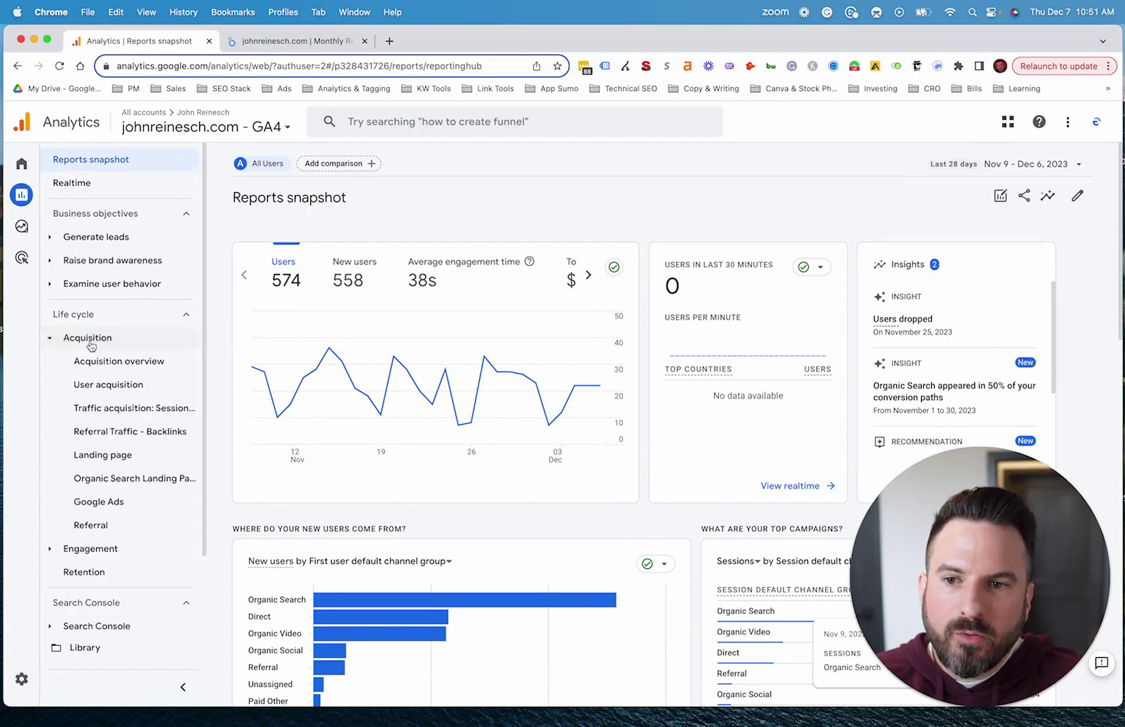
Open 'Traffic acquisition: Session default channel group' and sort its table by Engaged sessions.
click(98, 414)
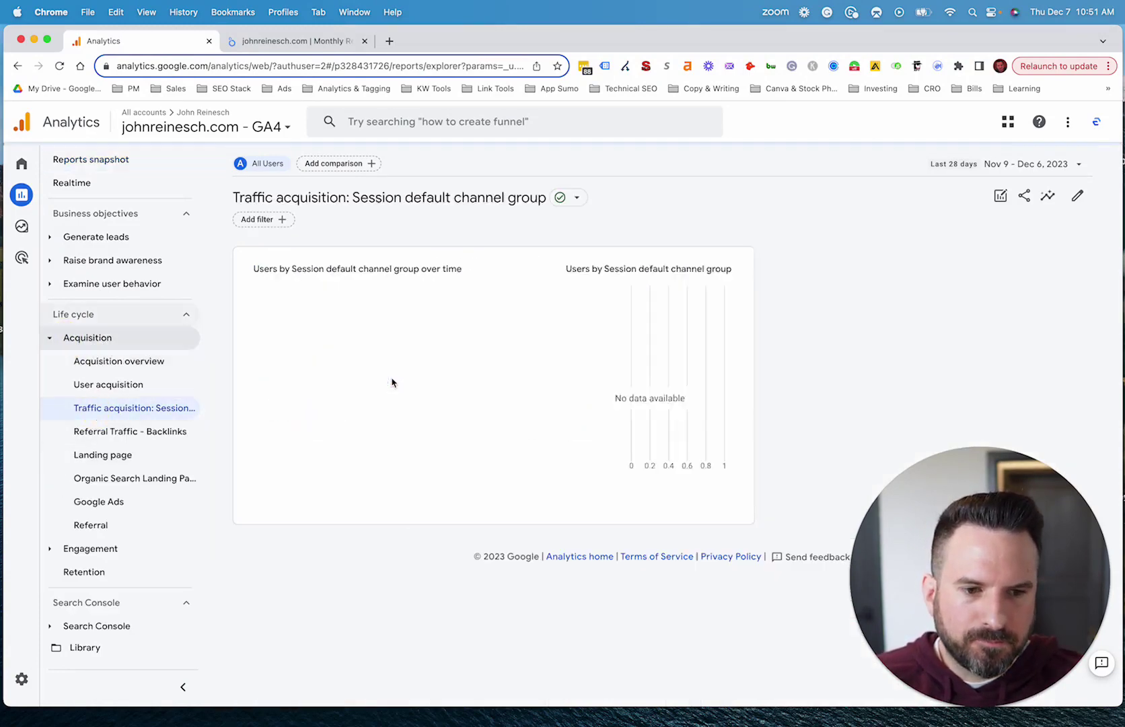
scroll(923, 364, down, 5)
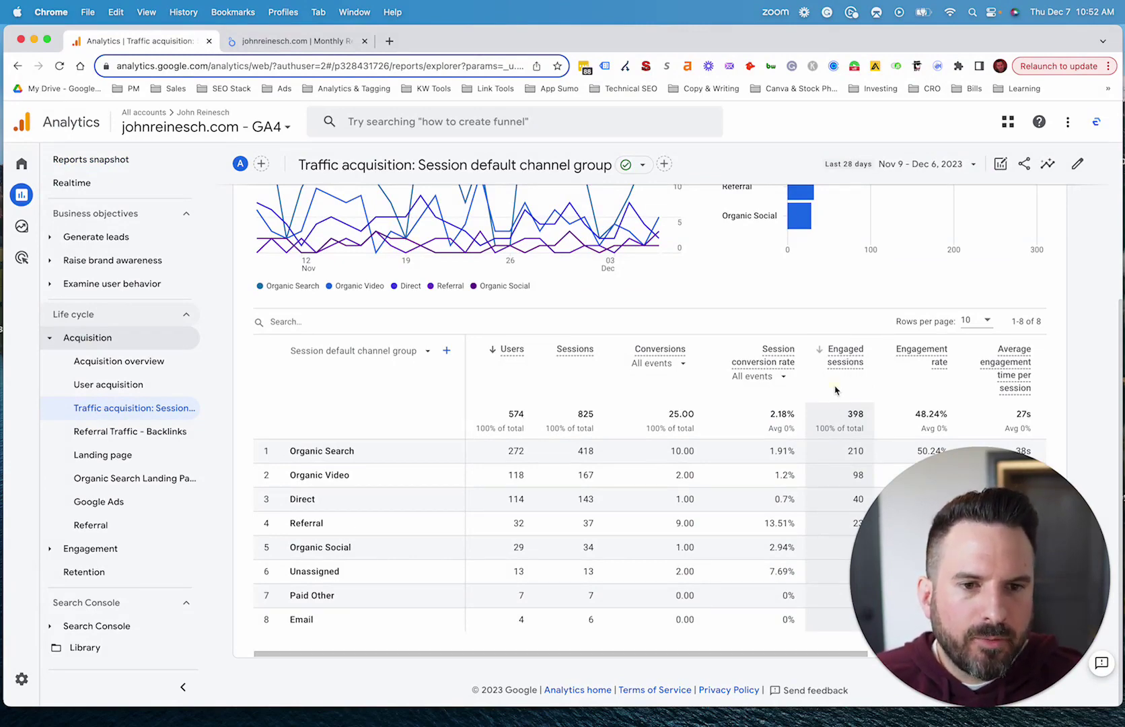
click(849, 361)
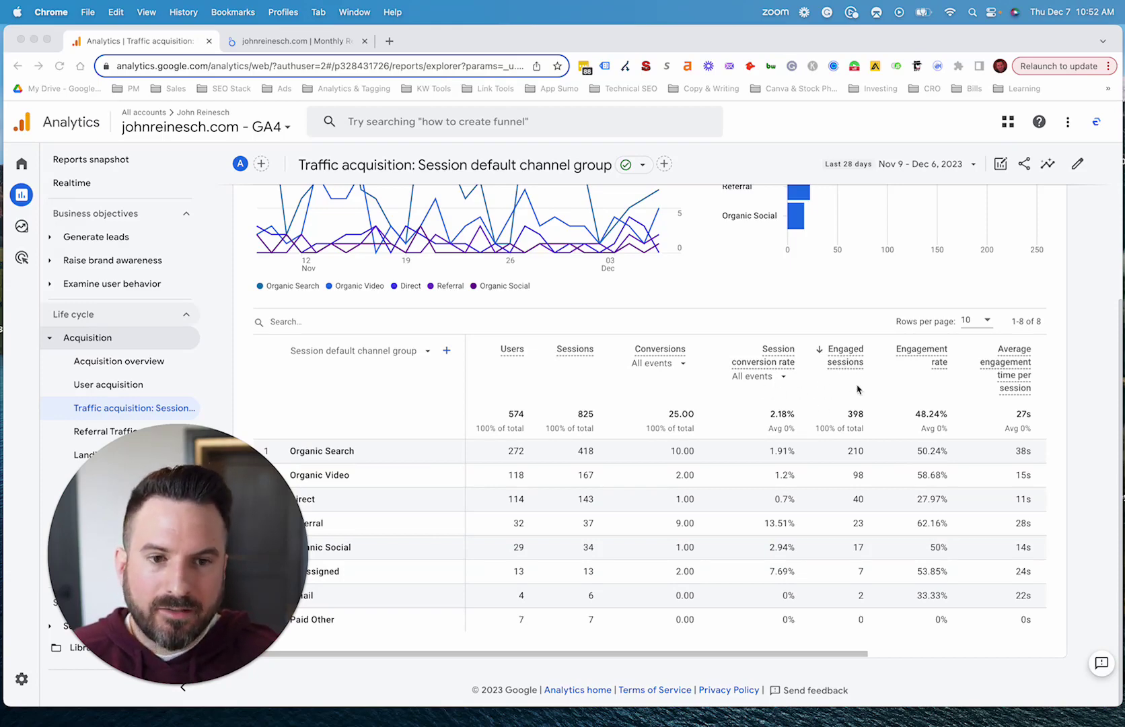
click(875, 379)
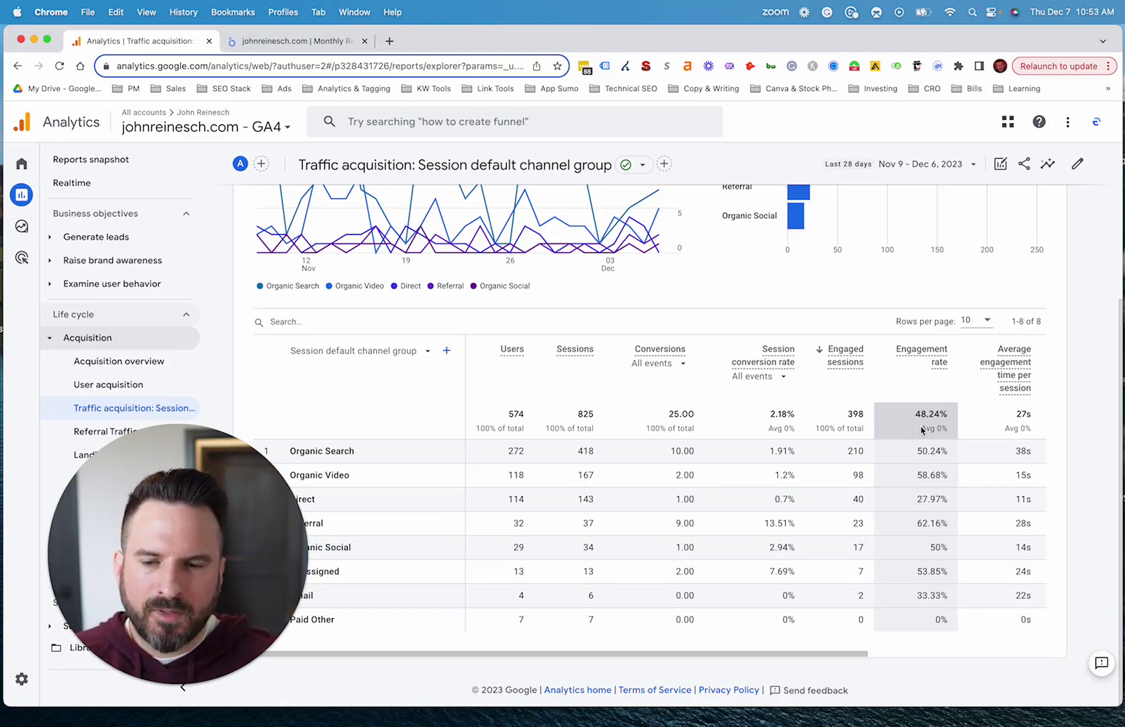
mouse_move(841, 361)
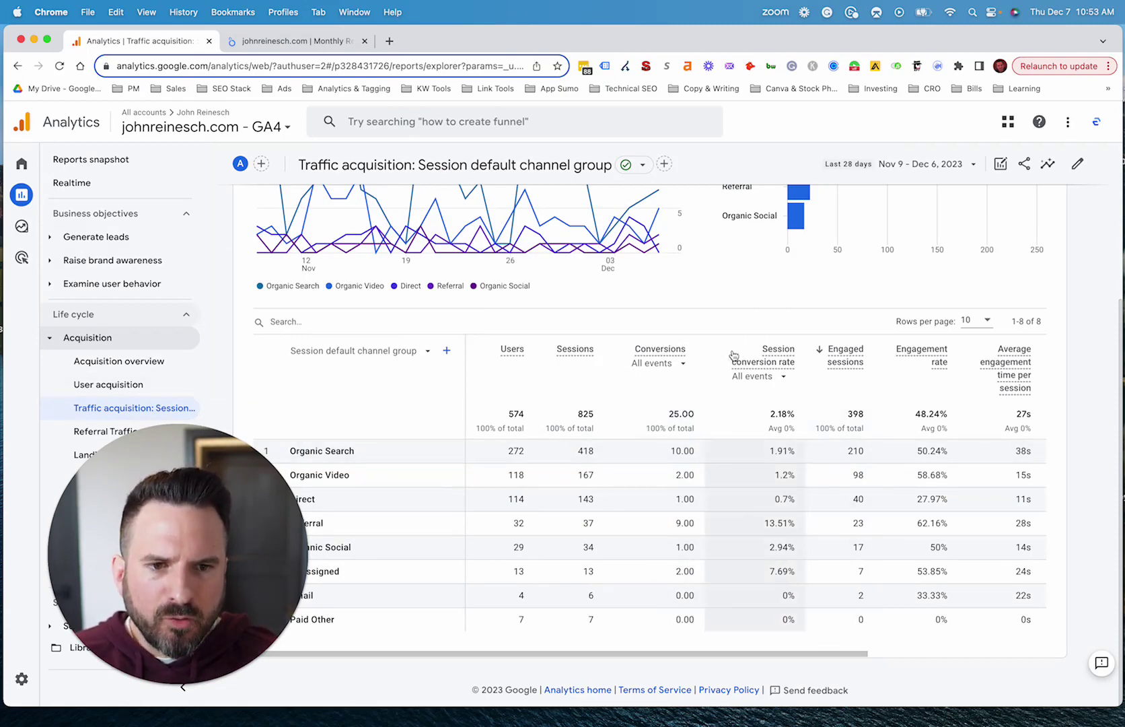
Customize the report's metrics, adding Bounce rate directly after Engagement rate, and apply.
click(1076, 166)
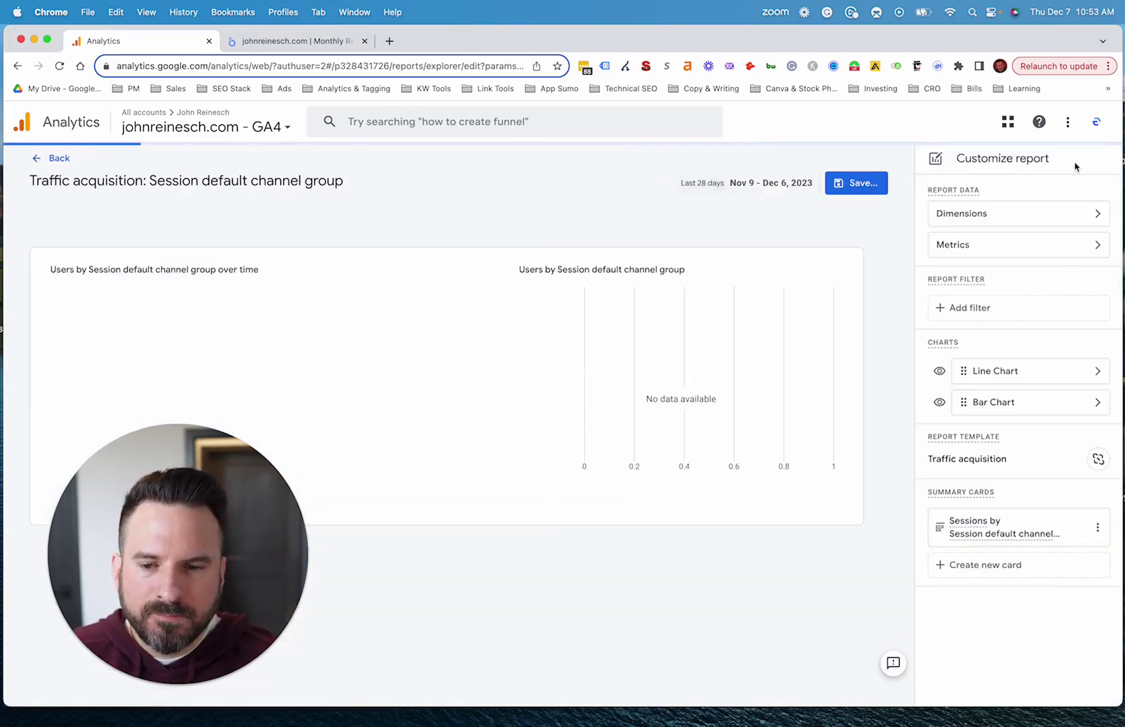
click(979, 249)
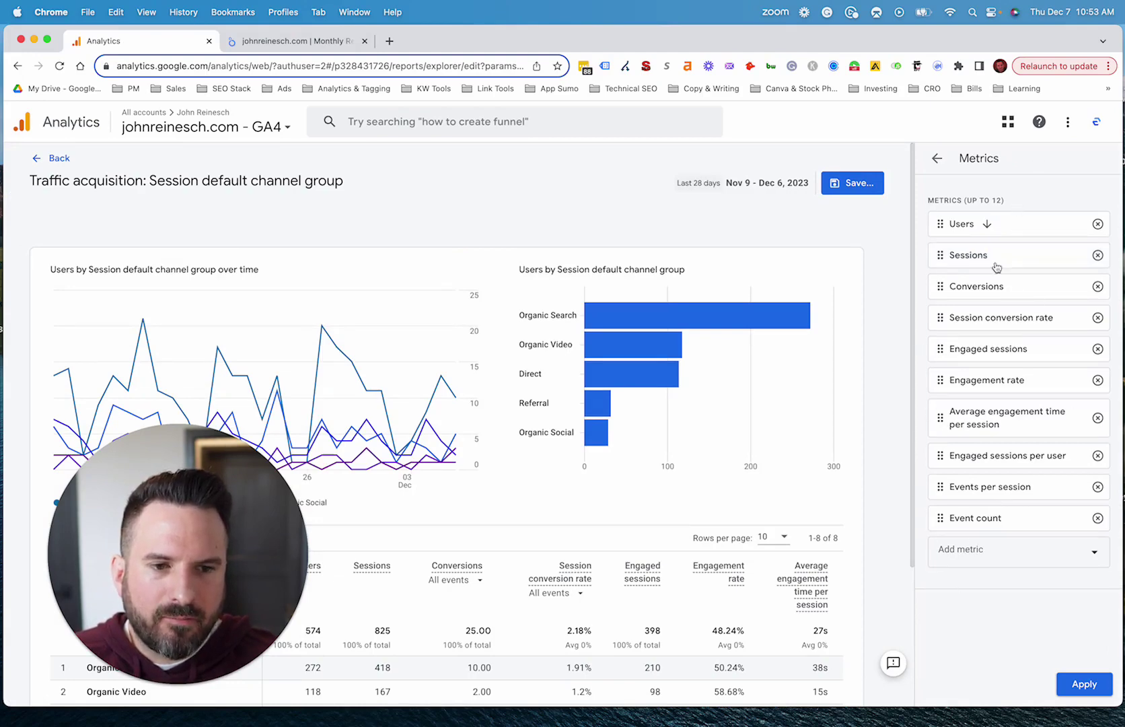
mouse_move(940, 487)
mouse_down()
mouse_move(940, 380)
mouse_move(938, 485)
mouse_up()
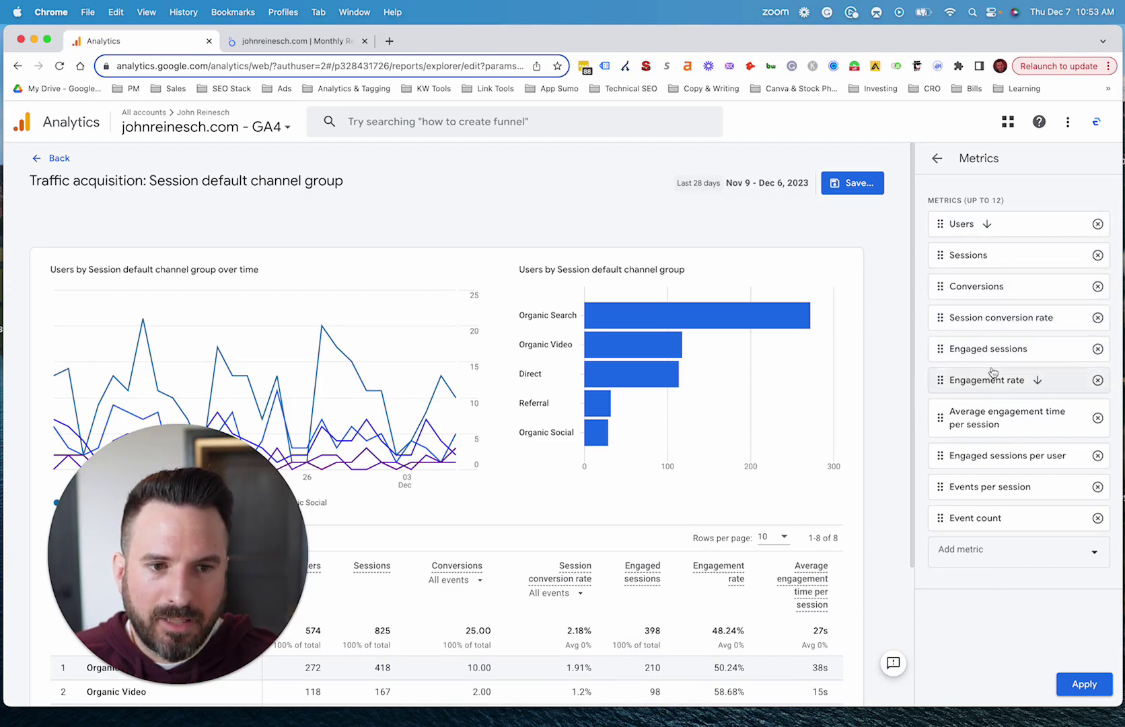
click(996, 553)
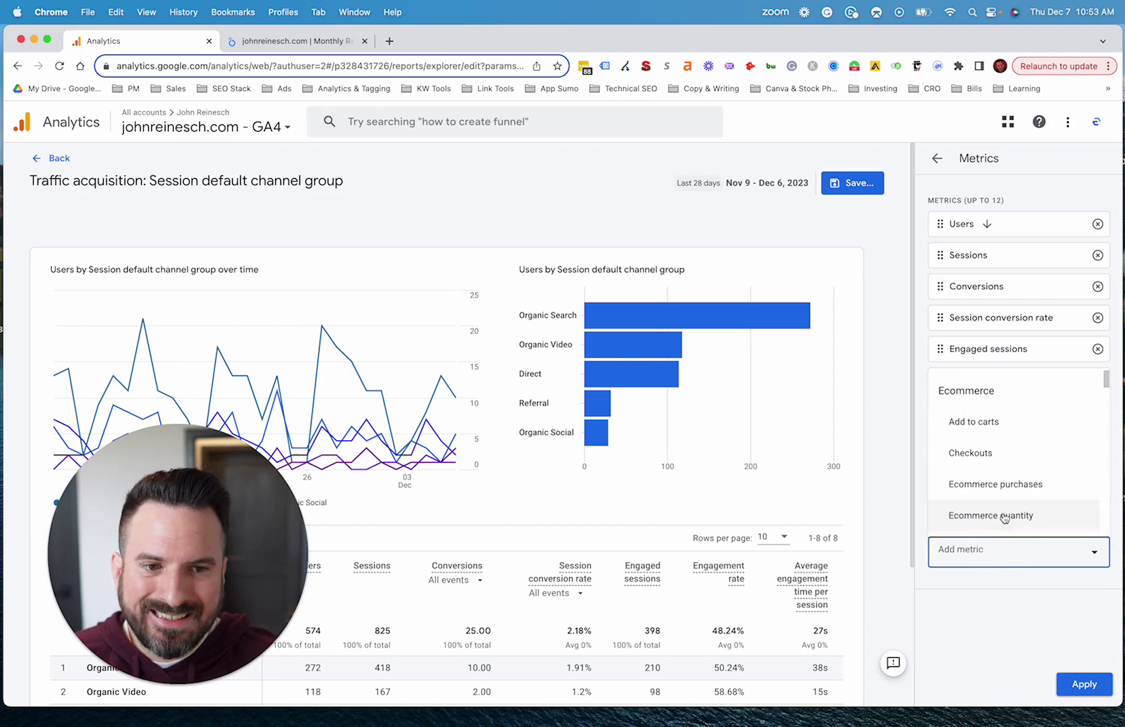
text(bounce)
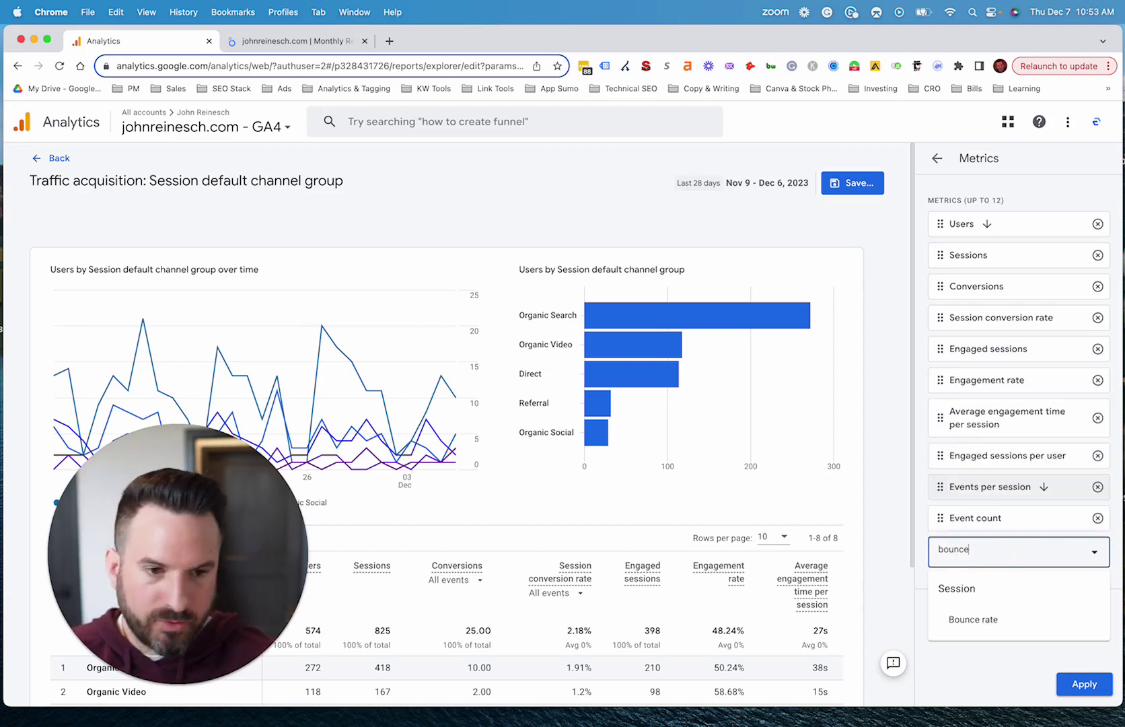
click(983, 620)
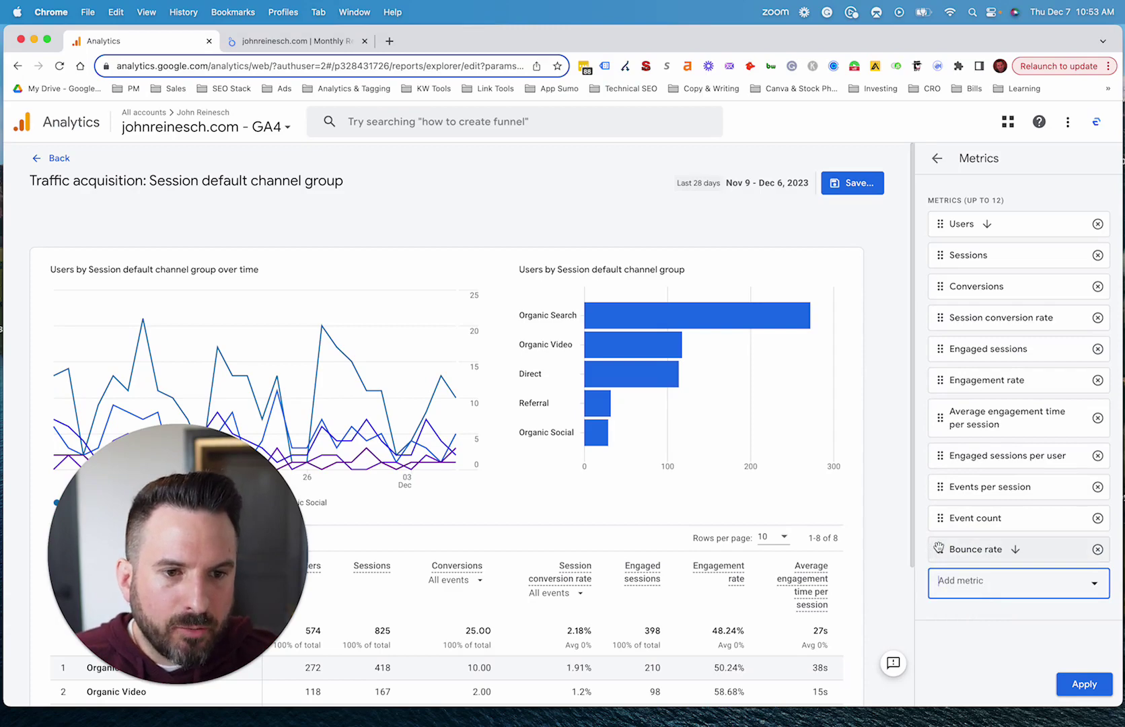
click(939, 548)
drag(938, 548, 922, 444)
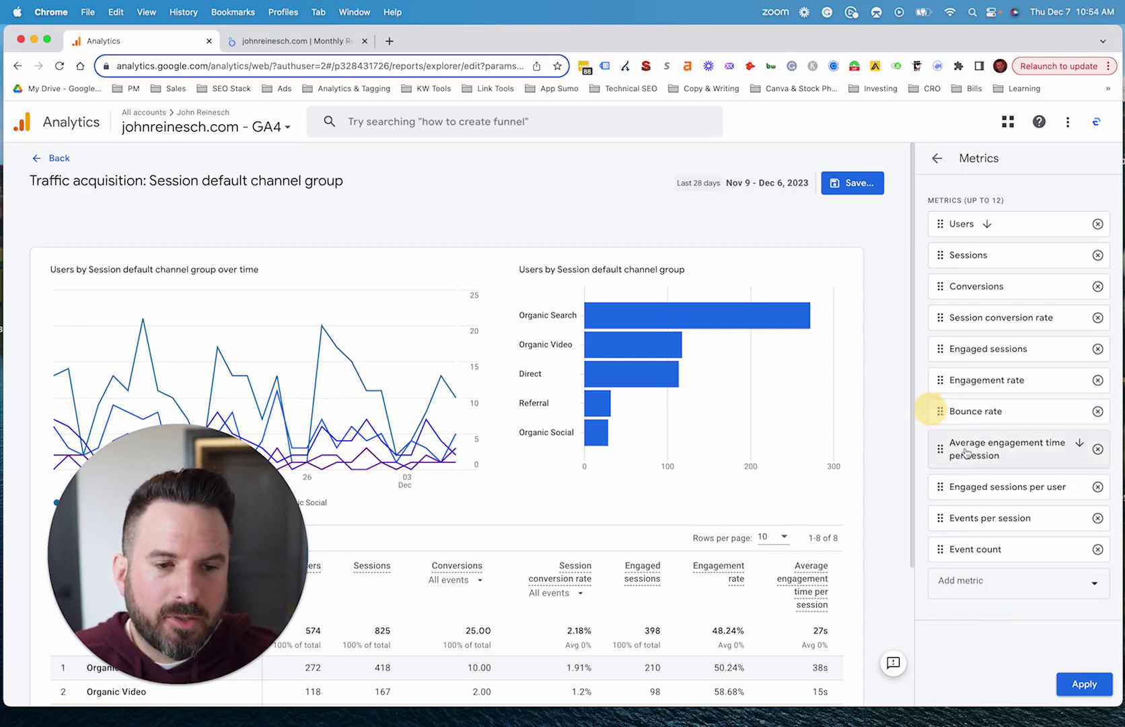
click(1104, 693)
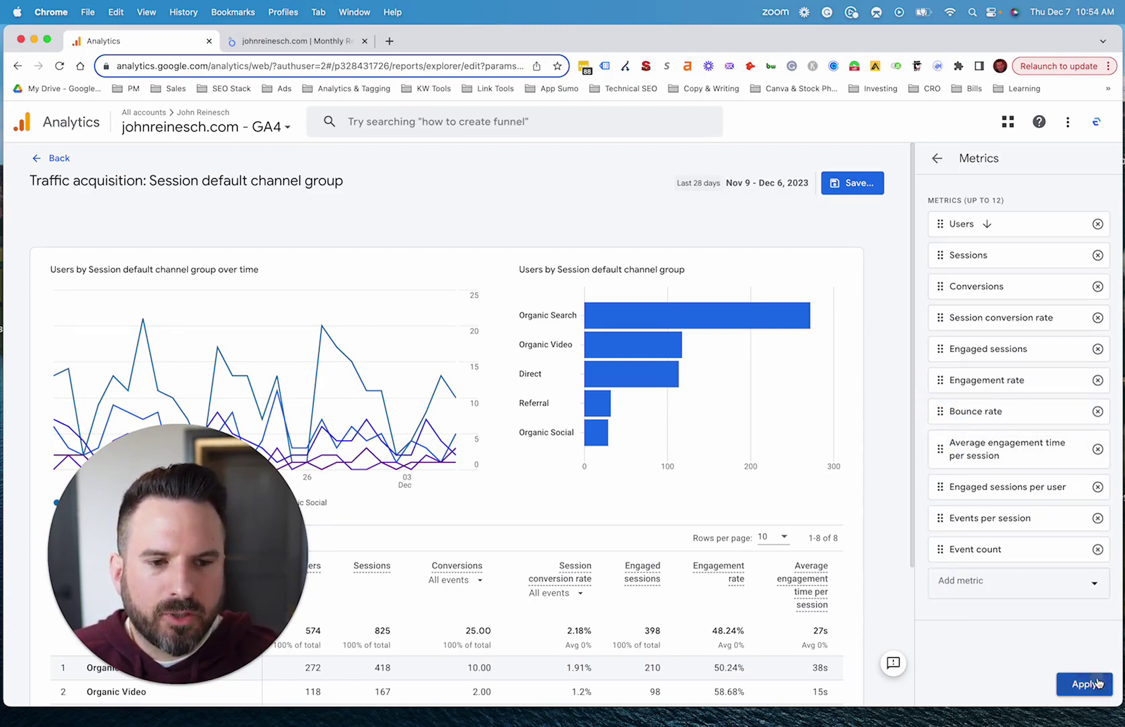
Save changes to the current Traffic acquisition report and confirm the save.
click(854, 186)
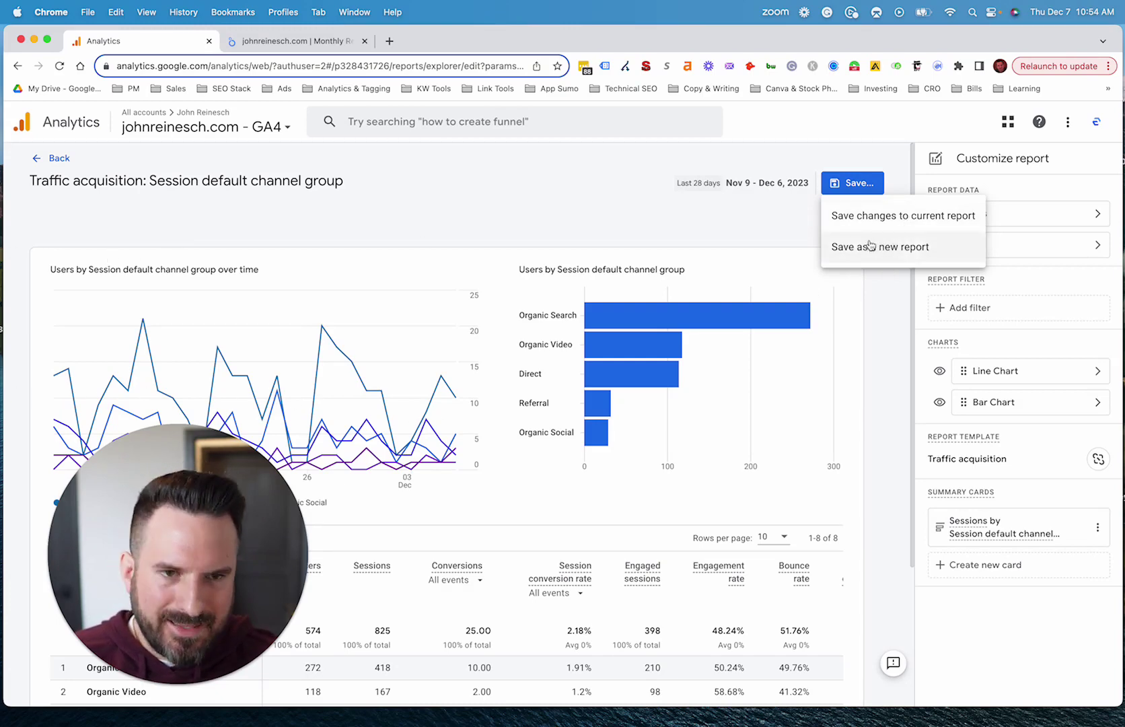
click(841, 215)
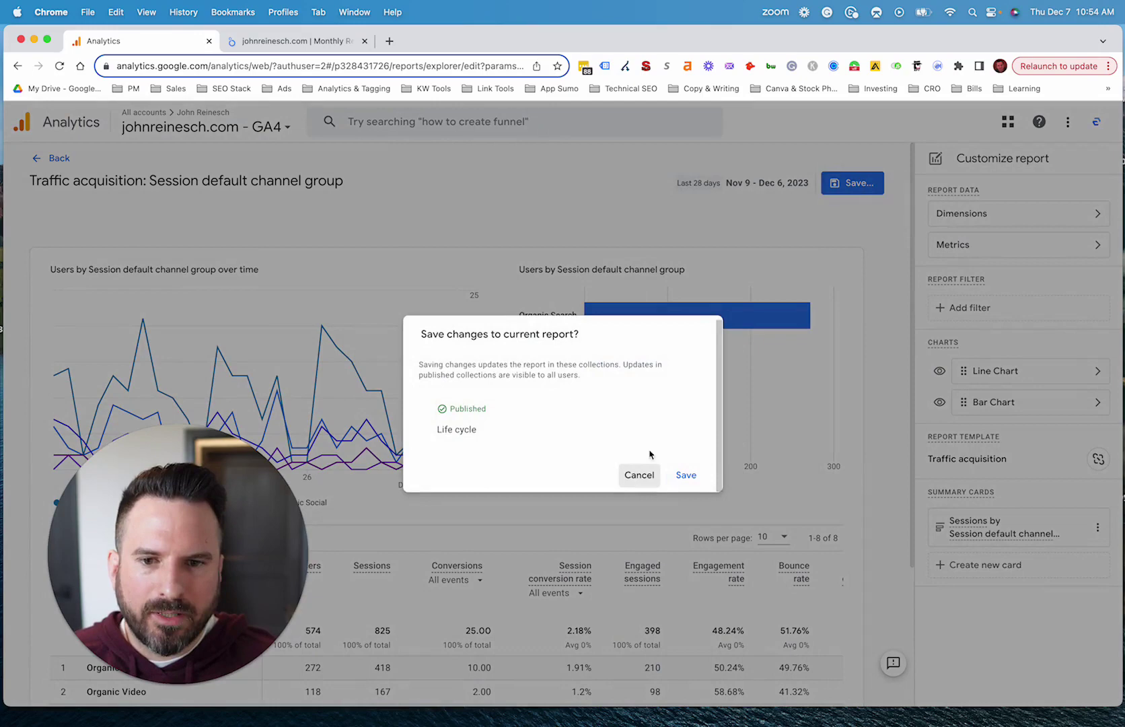
click(685, 476)
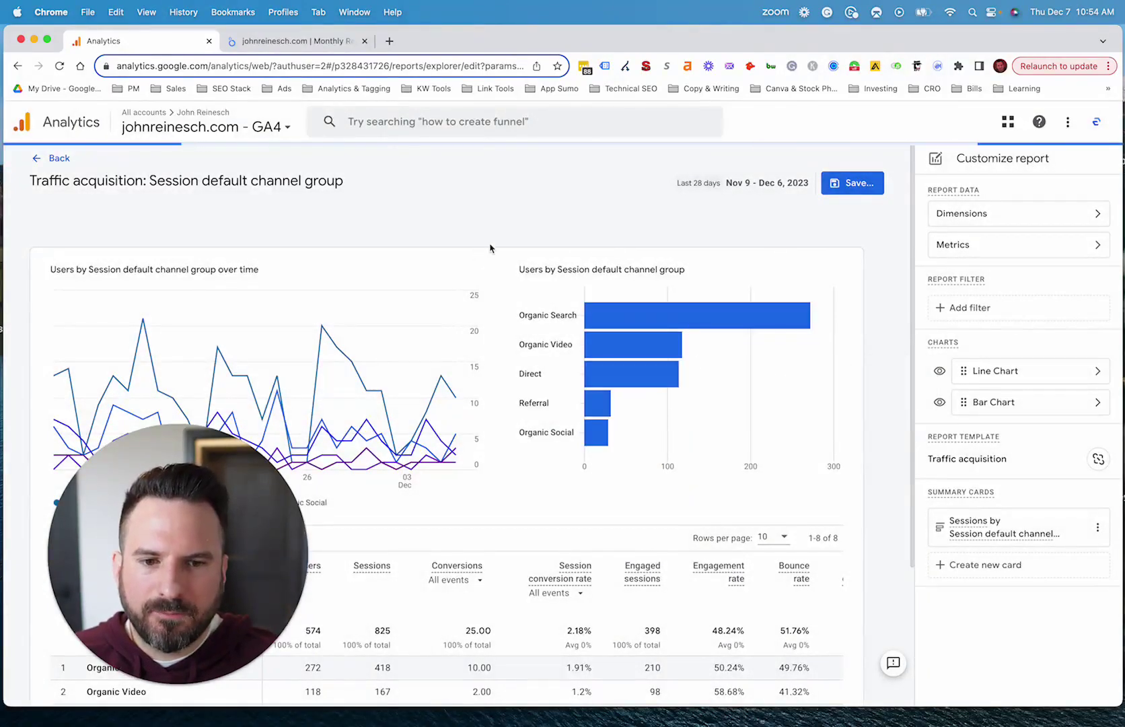
scroll(703, 288, down, 3)
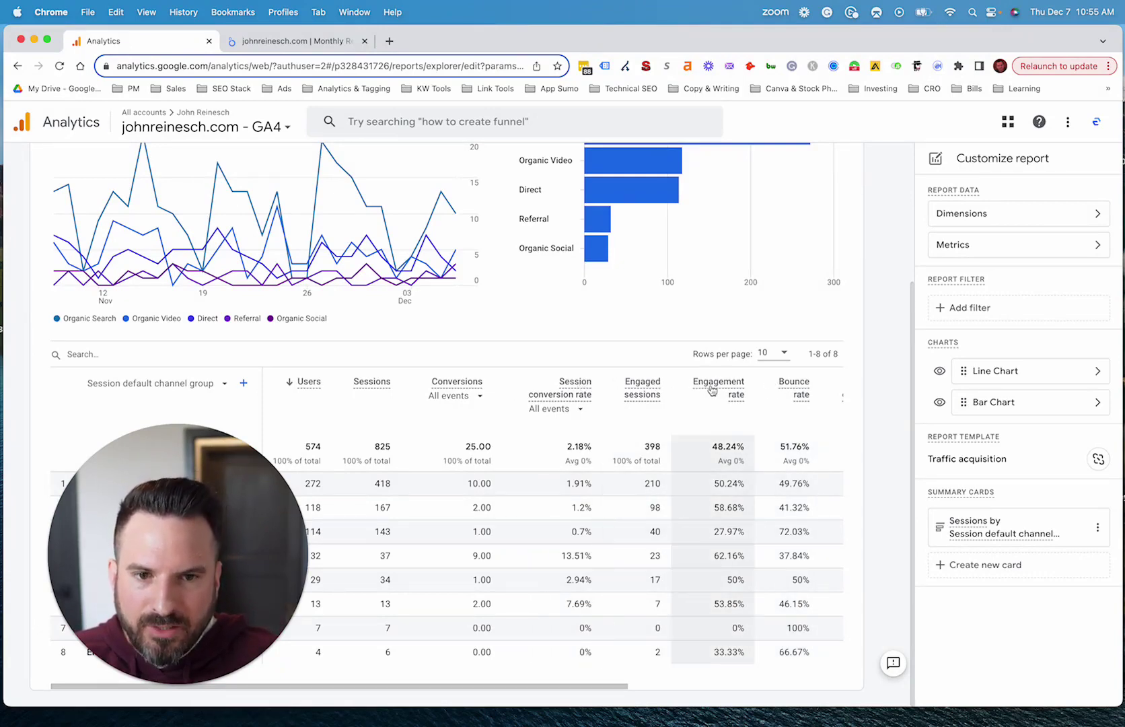
mouse_move(646, 396)
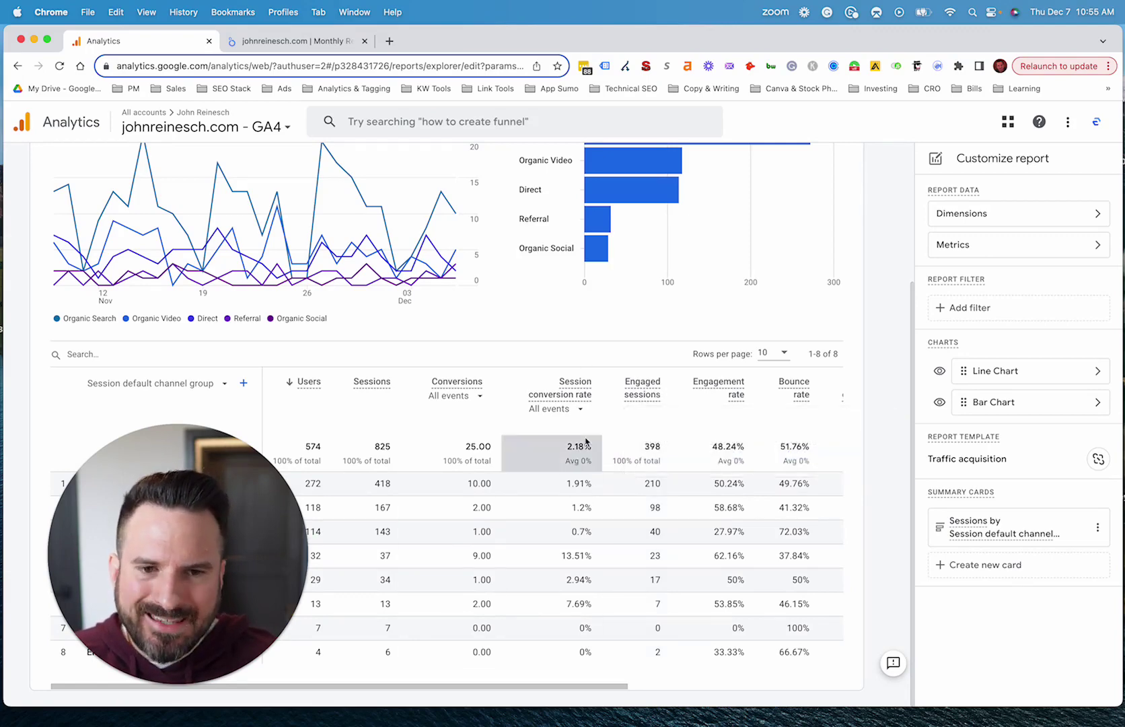
drag(216, 453, 1019, 481)
click(38, 413)
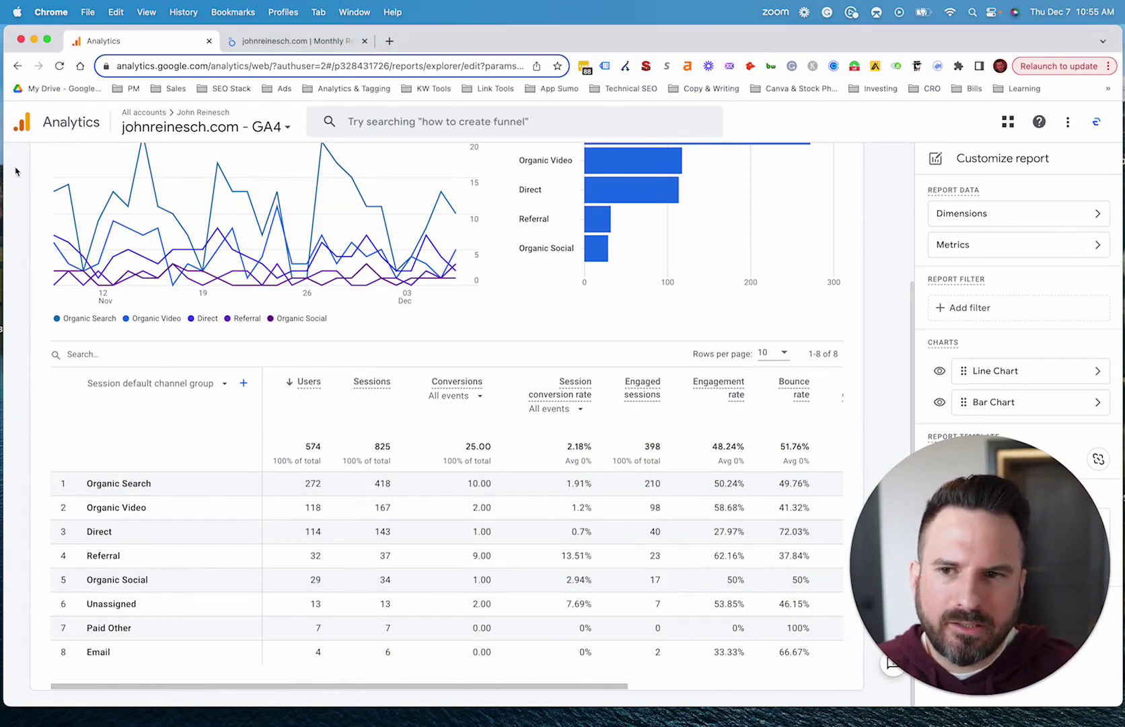
scroll(139, 212, up, 5)
Exit the report editor with Back and go to the property's Admin page.
click(58, 158)
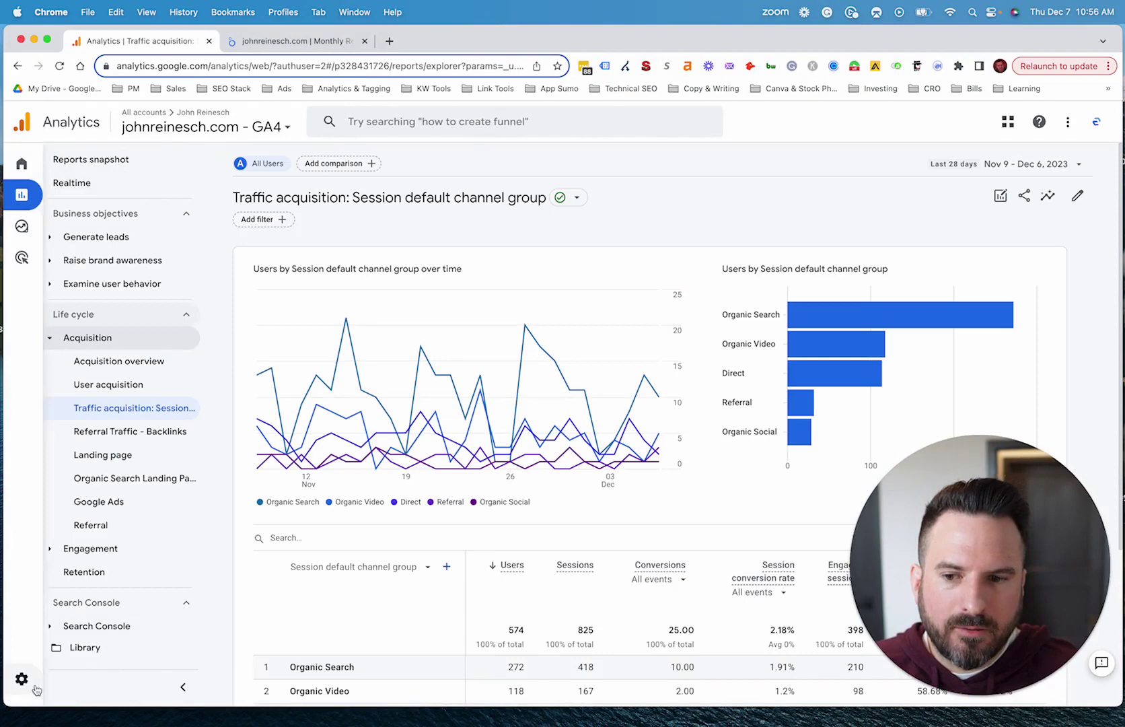
click(48, 679)
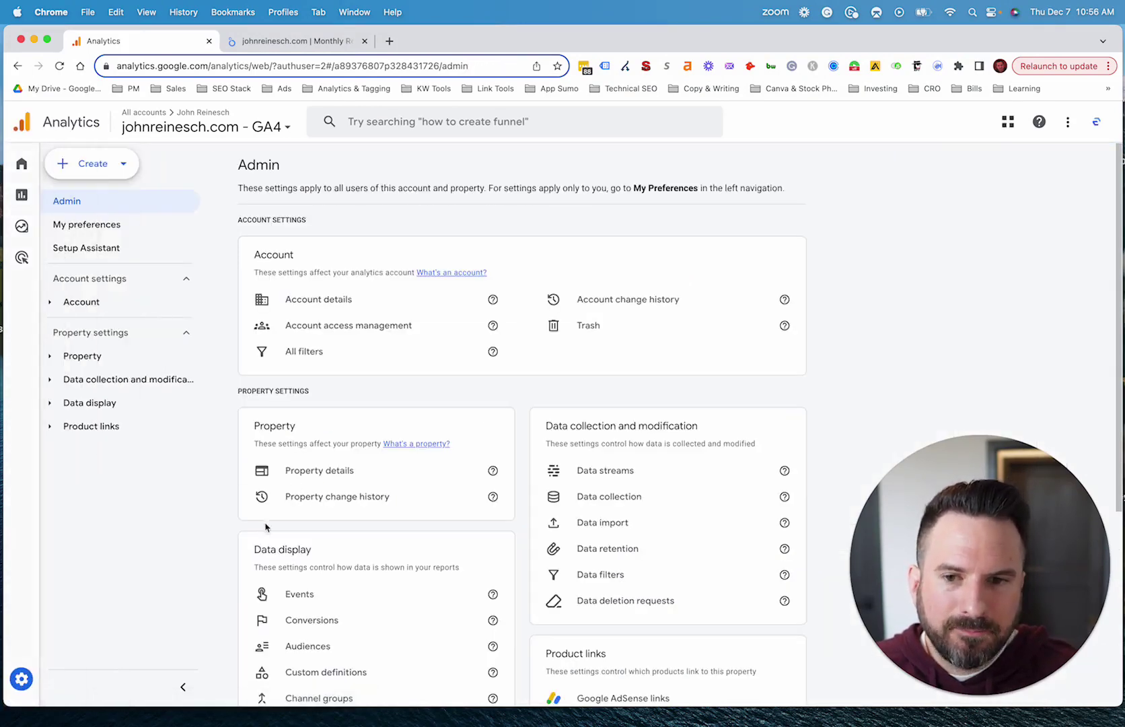
Open Data streams, then the johnreinesch.com - GA4 web stream's Configure tag settings.
click(645, 472)
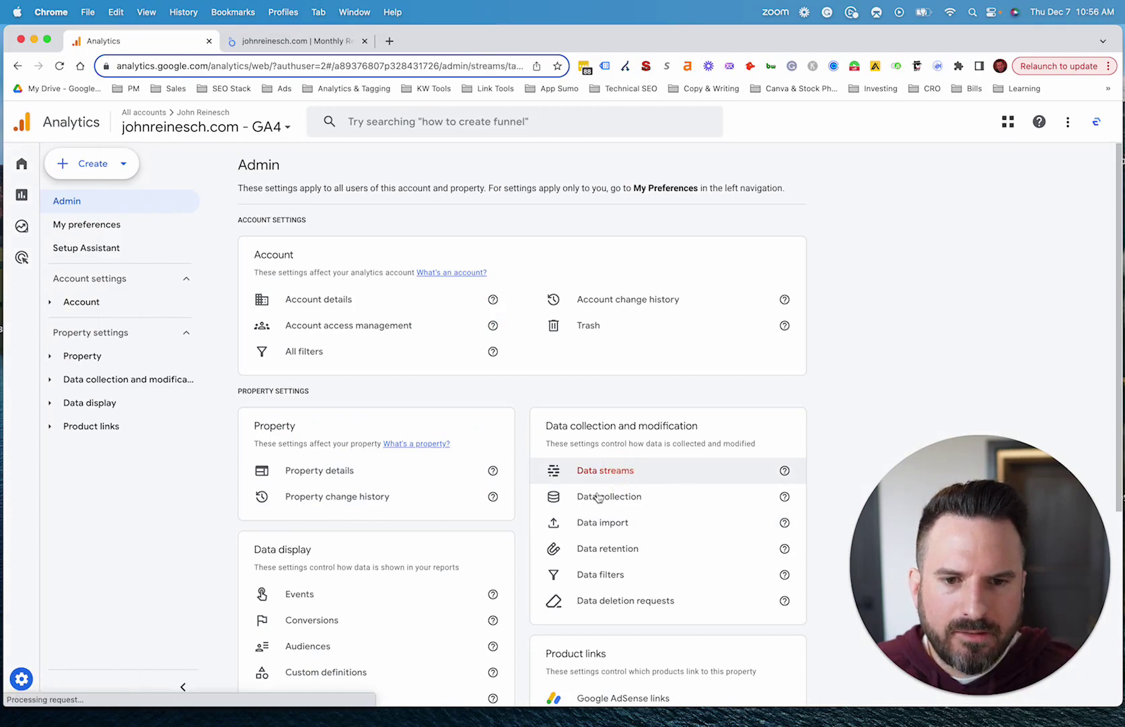
click(382, 237)
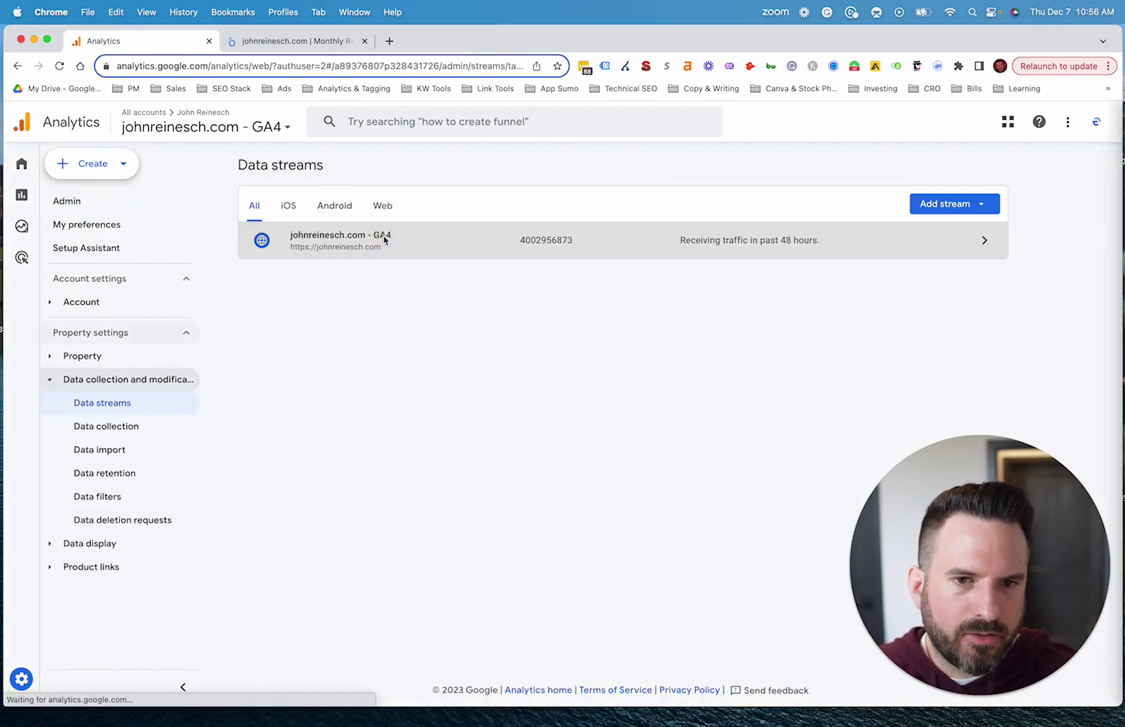
scroll(598, 463, down, 3)
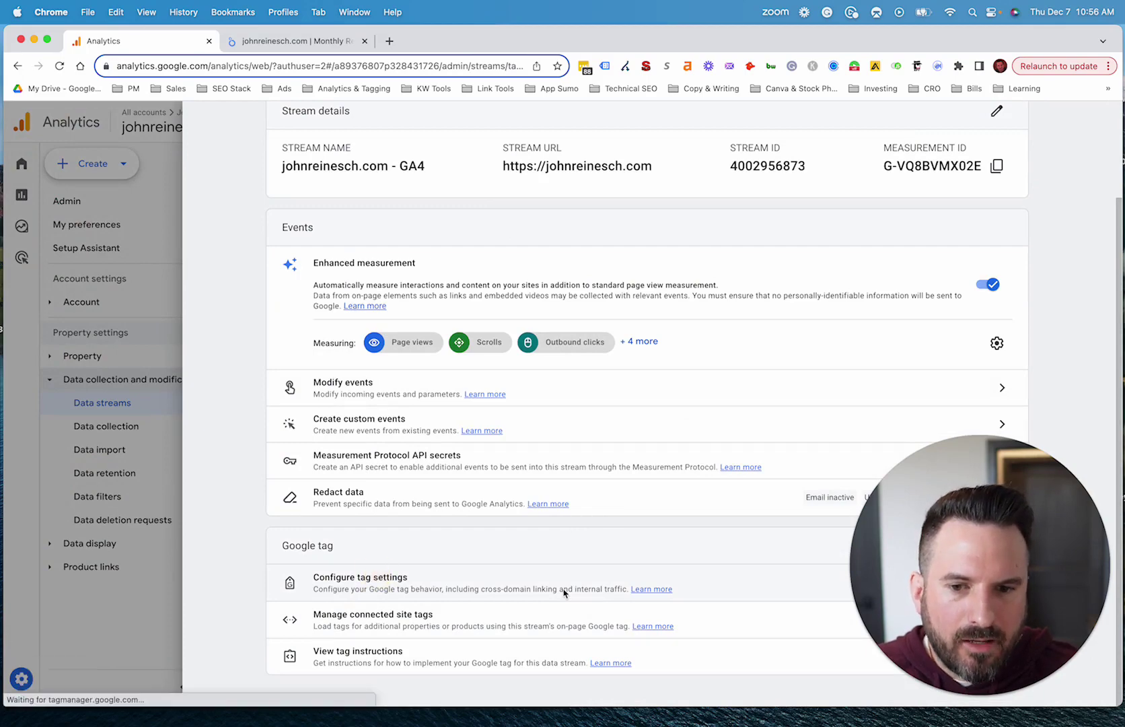
click(625, 555)
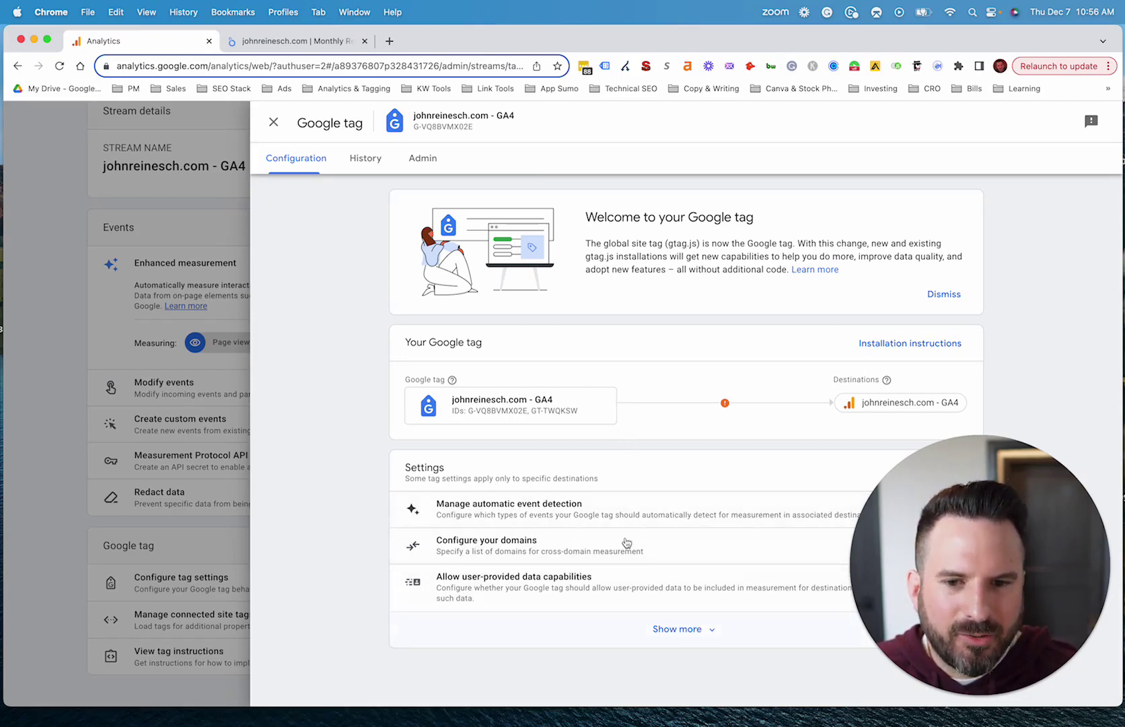
Open Adjust session timeout and show the engaged-session seconds options, currently set to 20.
click(702, 630)
scroll(669, 639, down, 4)
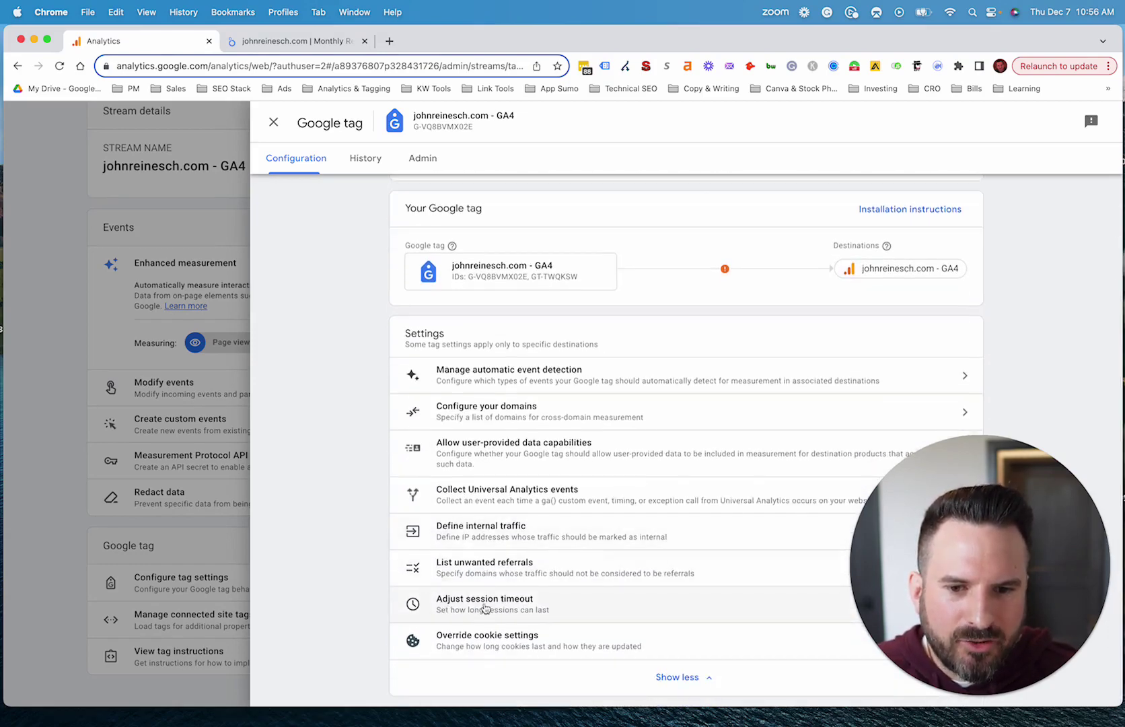
click(583, 604)
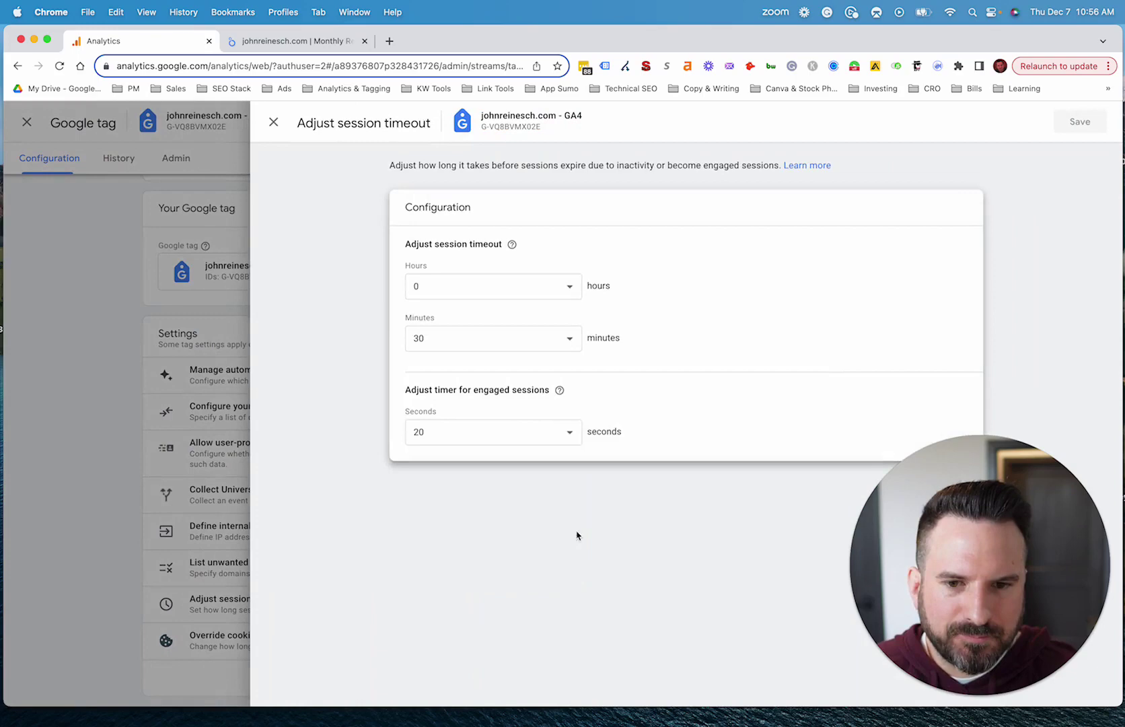
drag(473, 390, 526, 397)
click(470, 577)
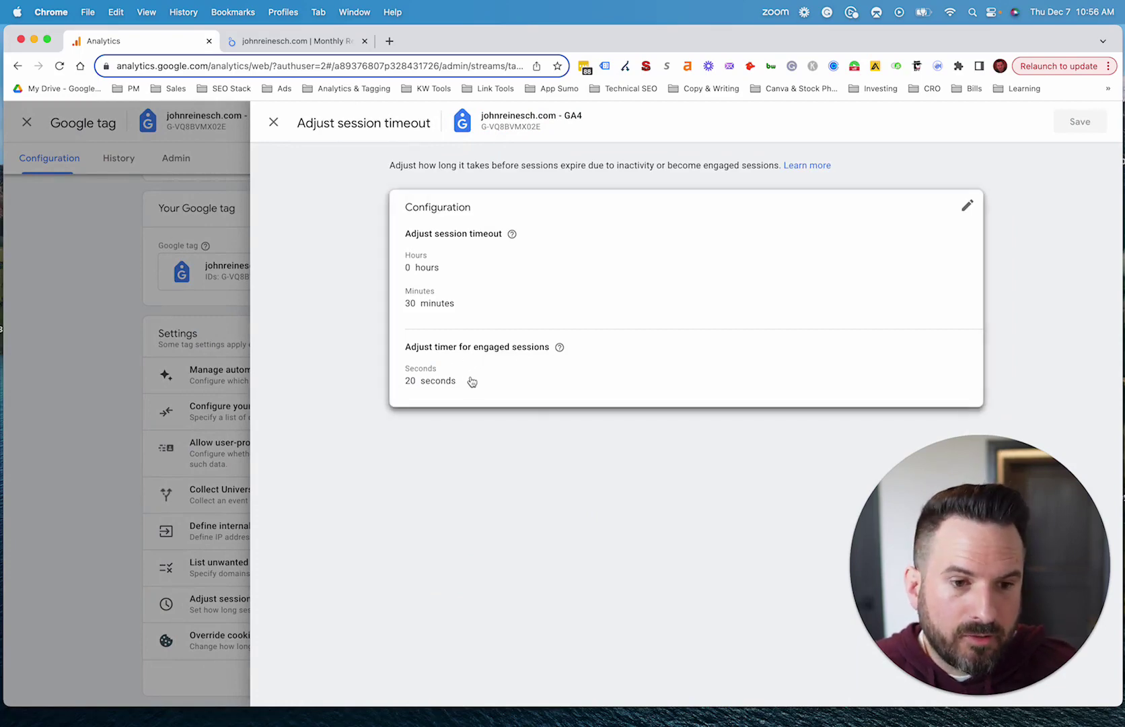
click(470, 381)
click(465, 436)
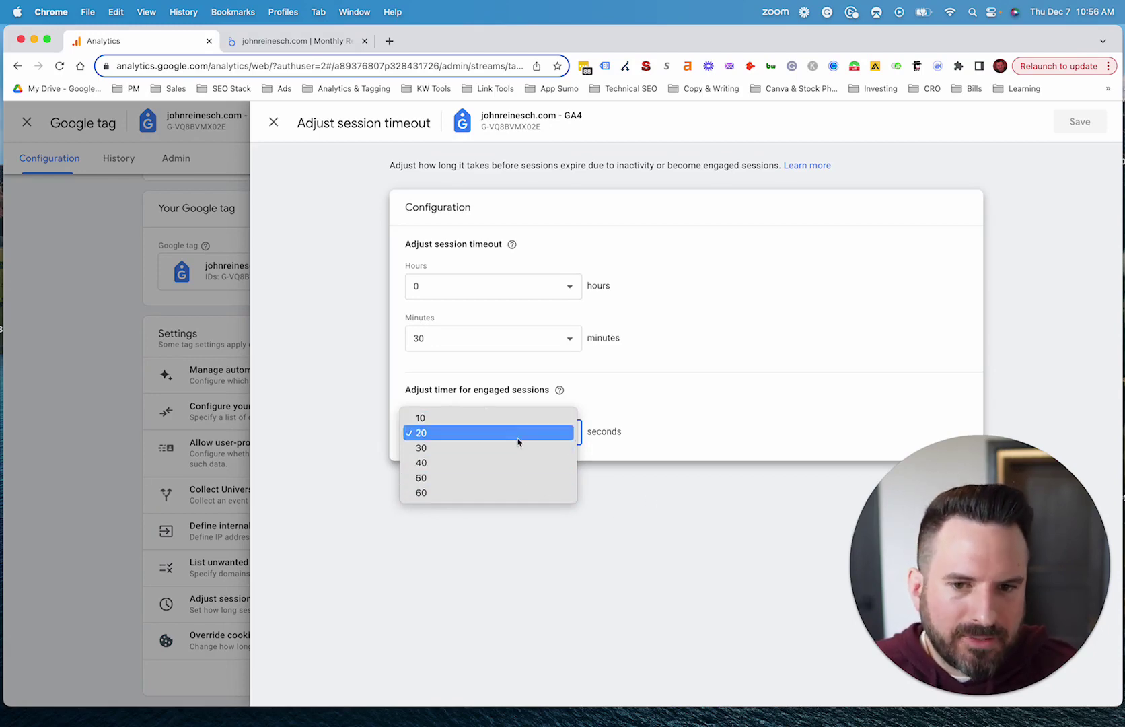
click(519, 554)
click(460, 430)
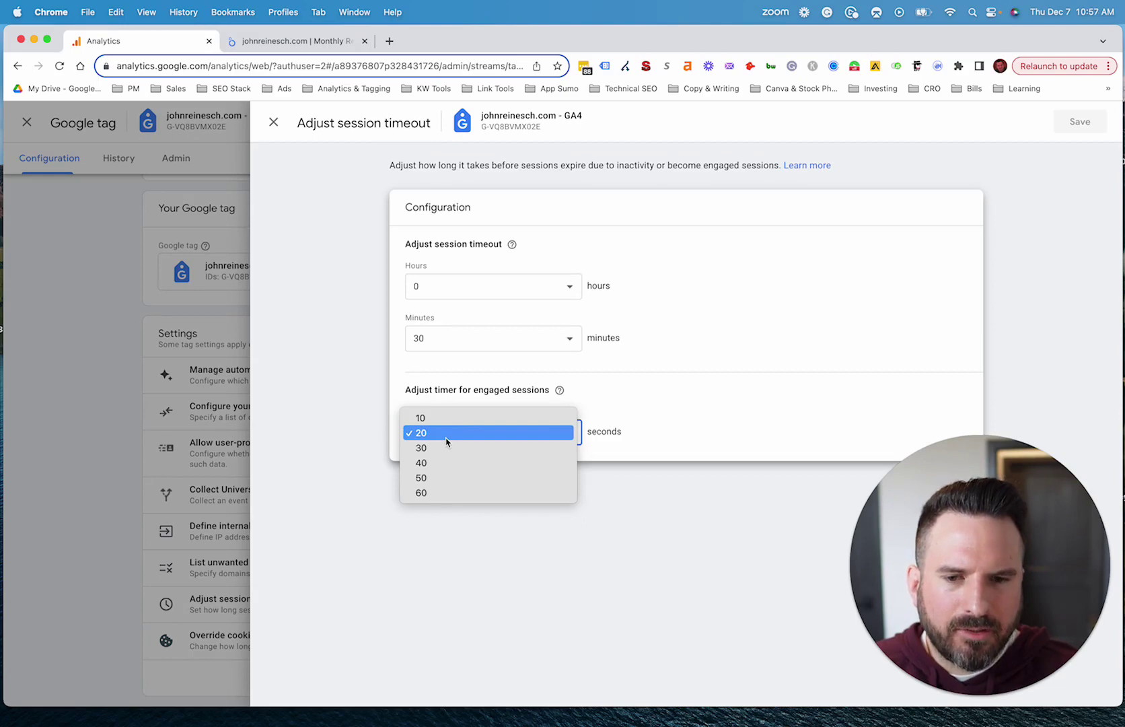
click(691, 516)
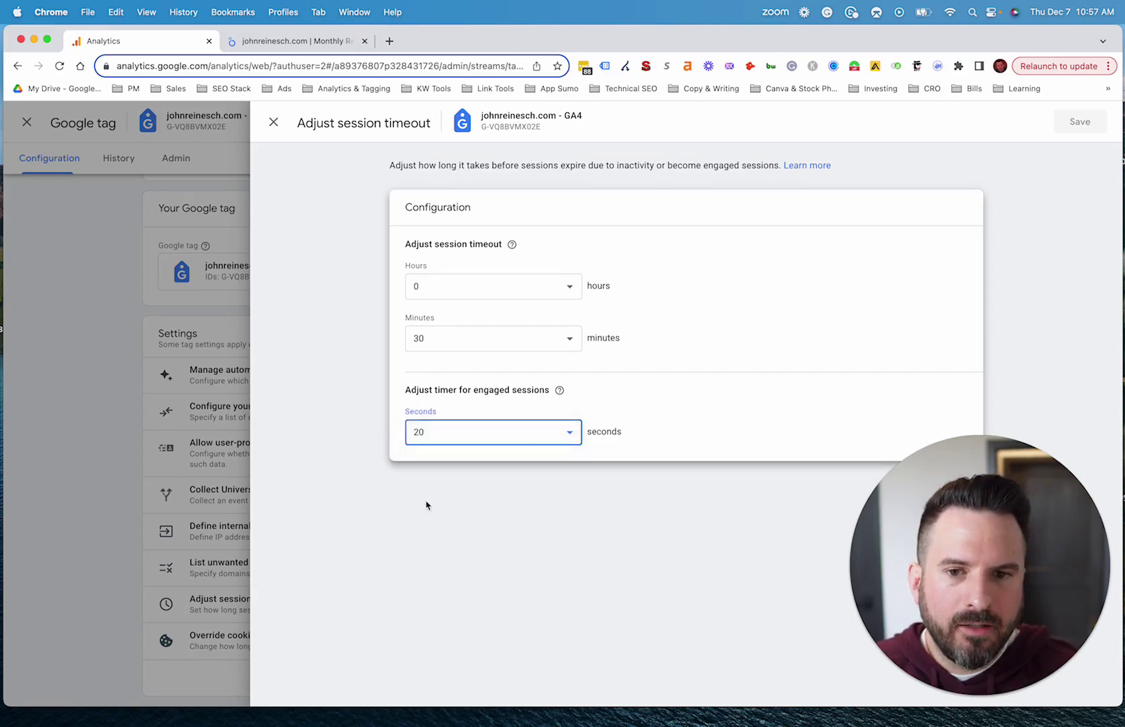
click(471, 441)
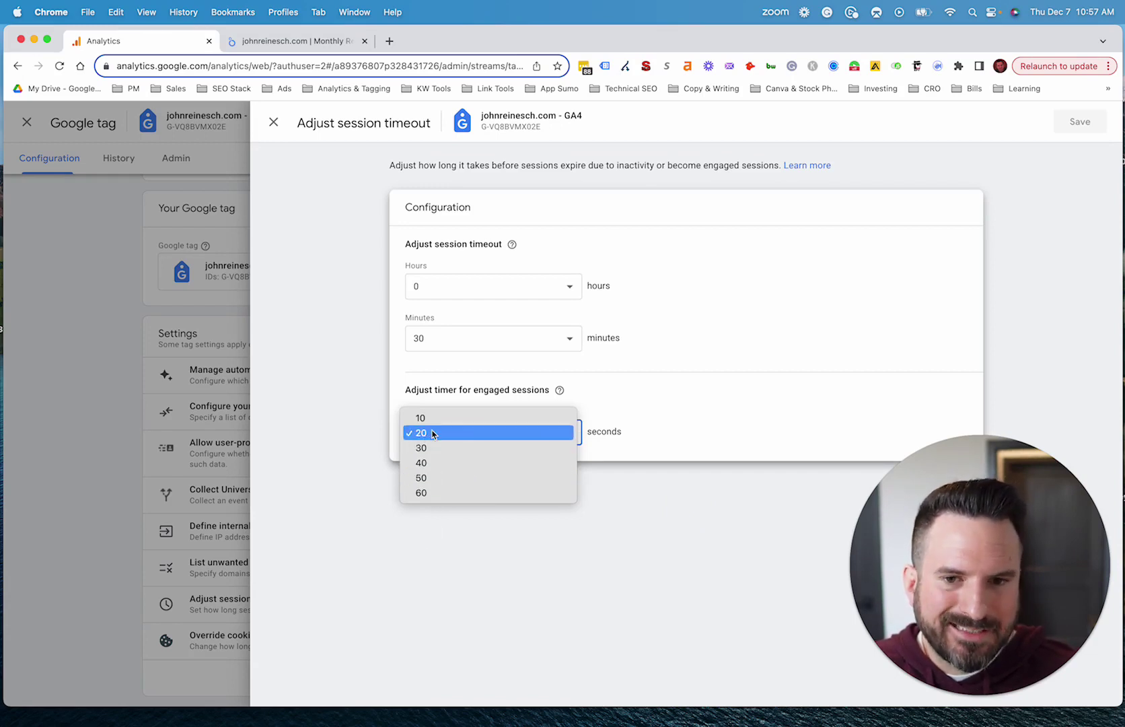
click(447, 549)
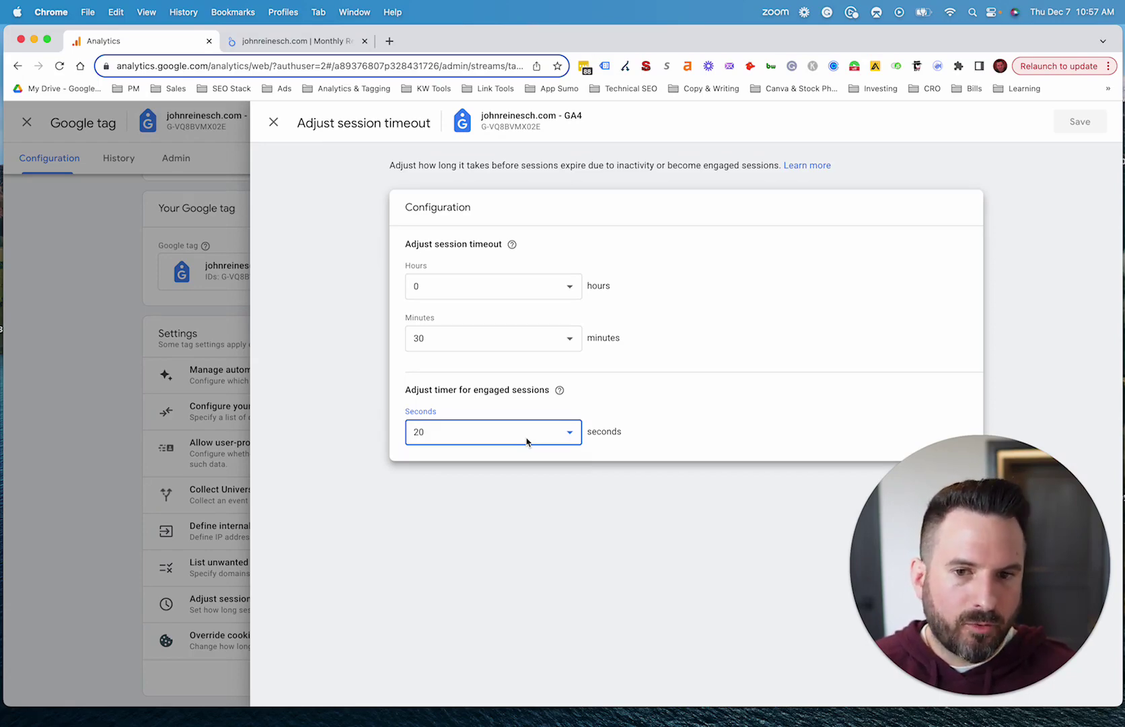
Close the Adjust session timeout, Google tag and Web stream details panels.
click(273, 122)
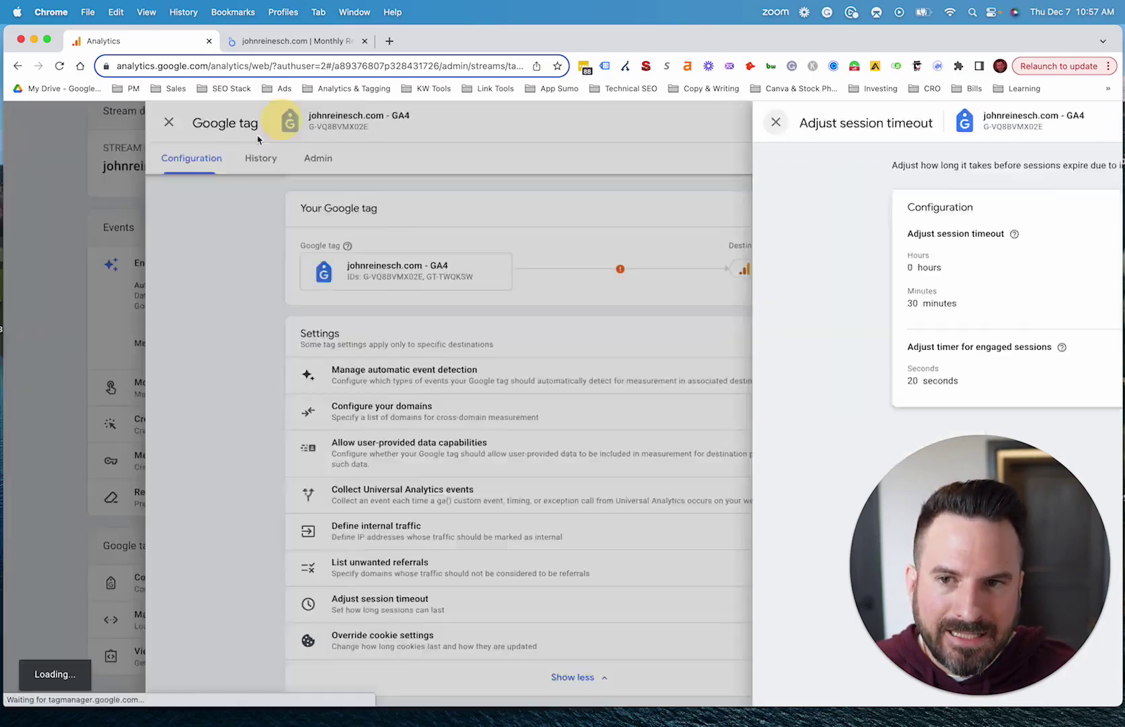
click(273, 123)
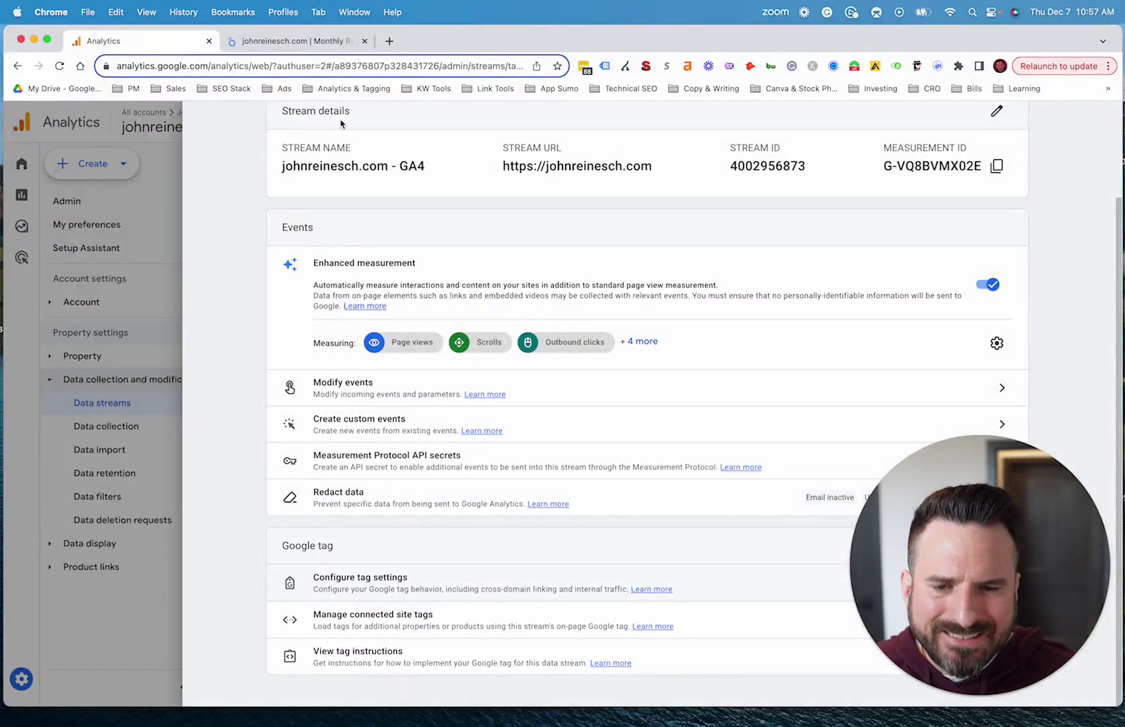
scroll(561, 371, up, 3)
click(209, 122)
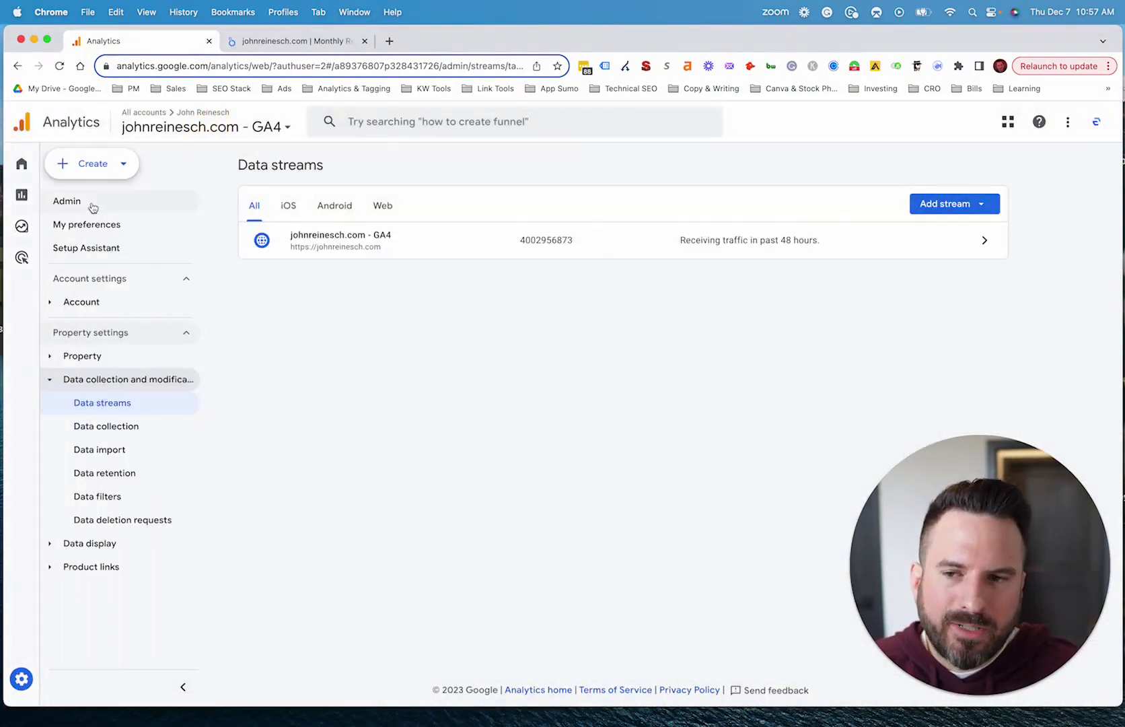
mouse_move(62, 226)
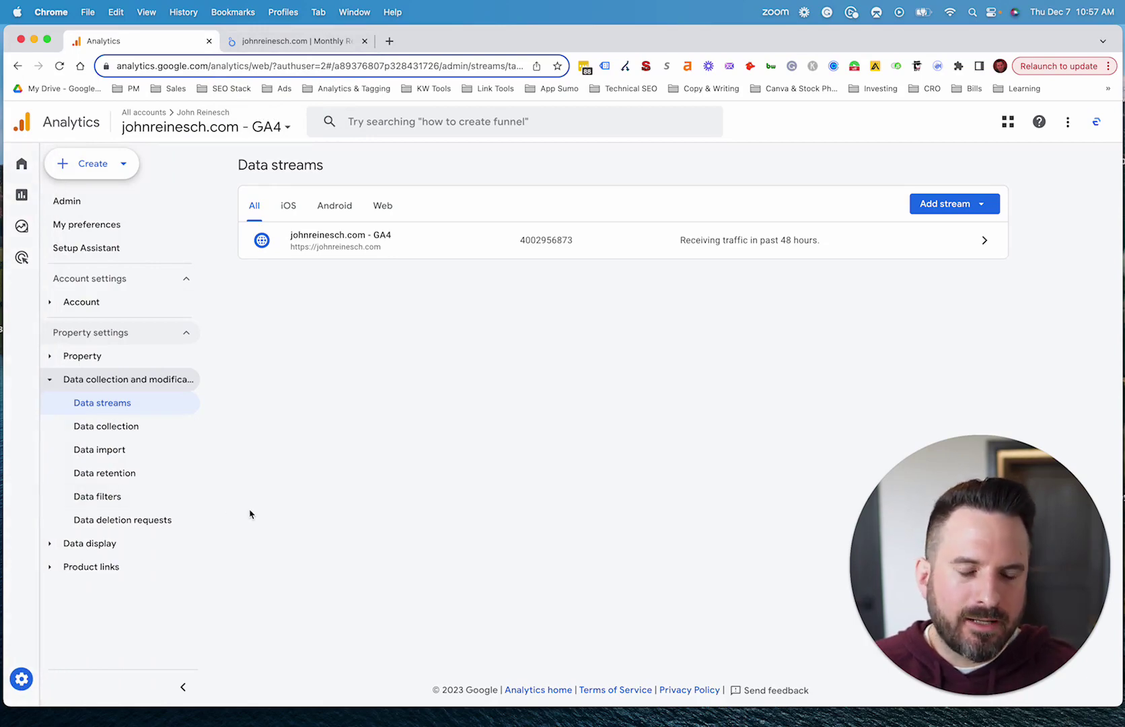
Switch to the Looker Studio Monthly Report and put it into edit mode.
click(303, 42)
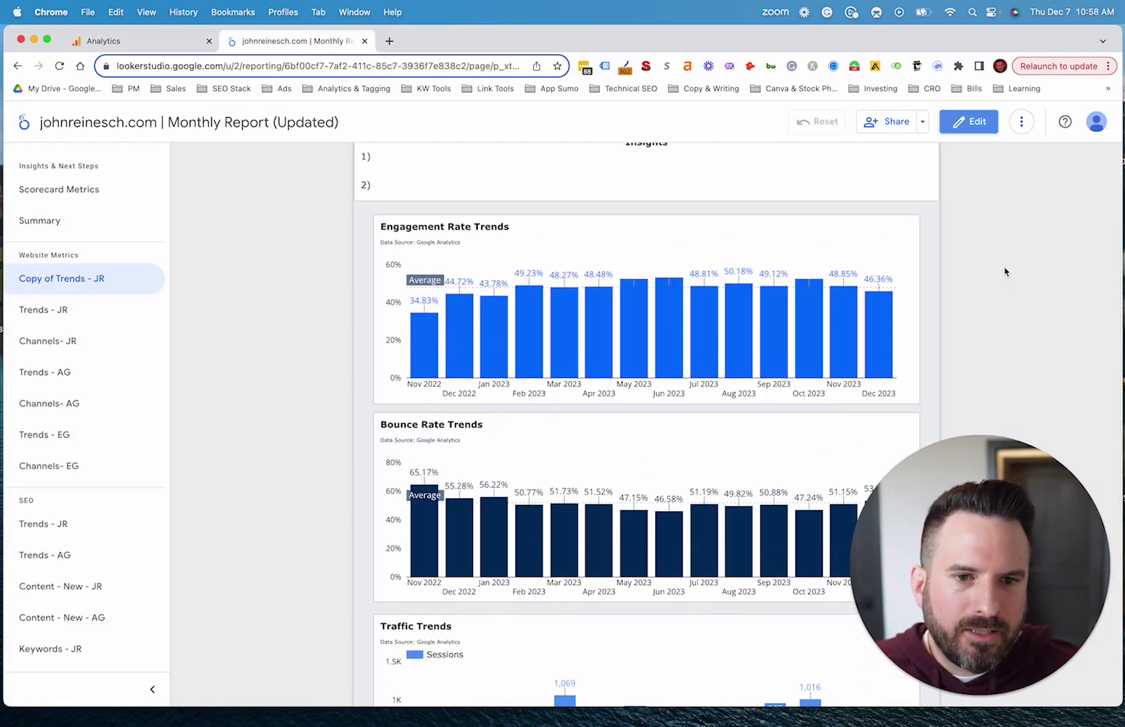
scroll(985, 294, down, 3)
scroll(1009, 284, up, 3)
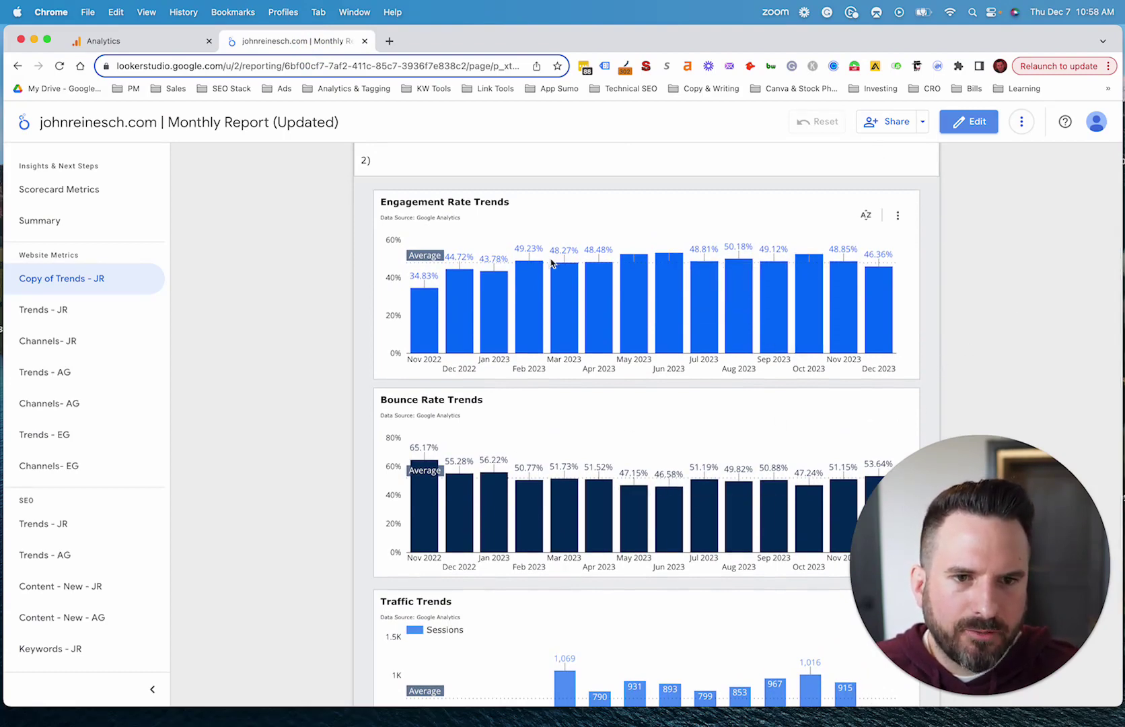
click(969, 121)
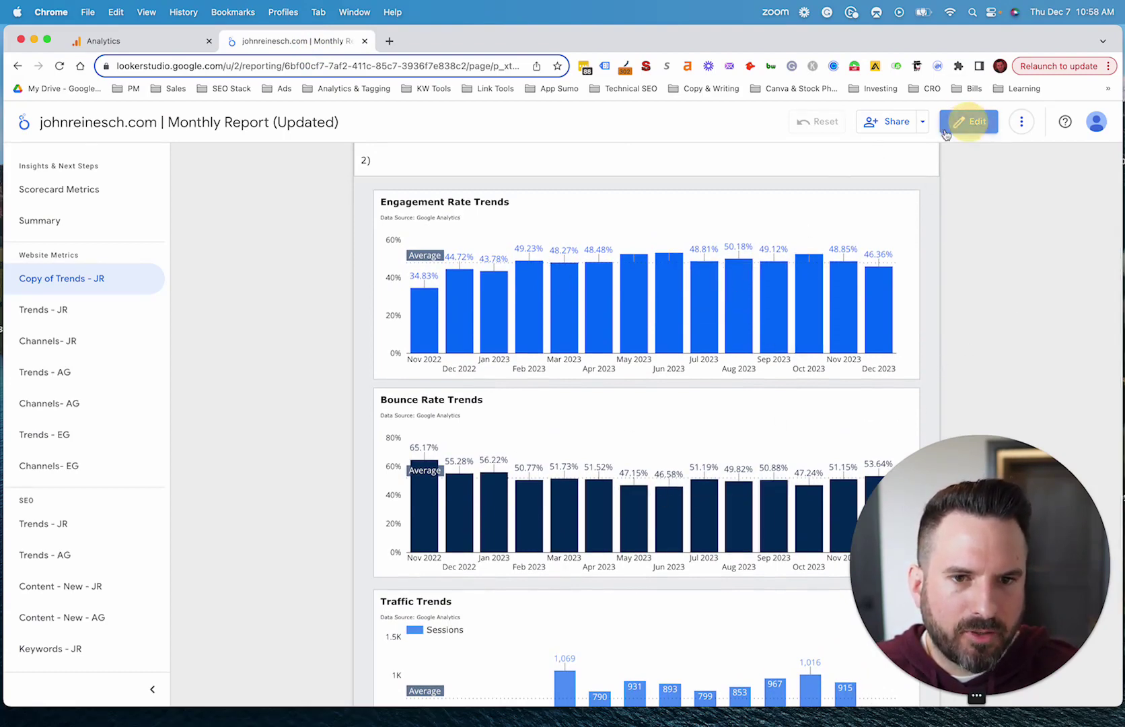
In the Bounce Rate Trends chart's Metric picker, search 'bounce r' and 'engage', keeping Bounce rate.
scroll(835, 370, down, 3)
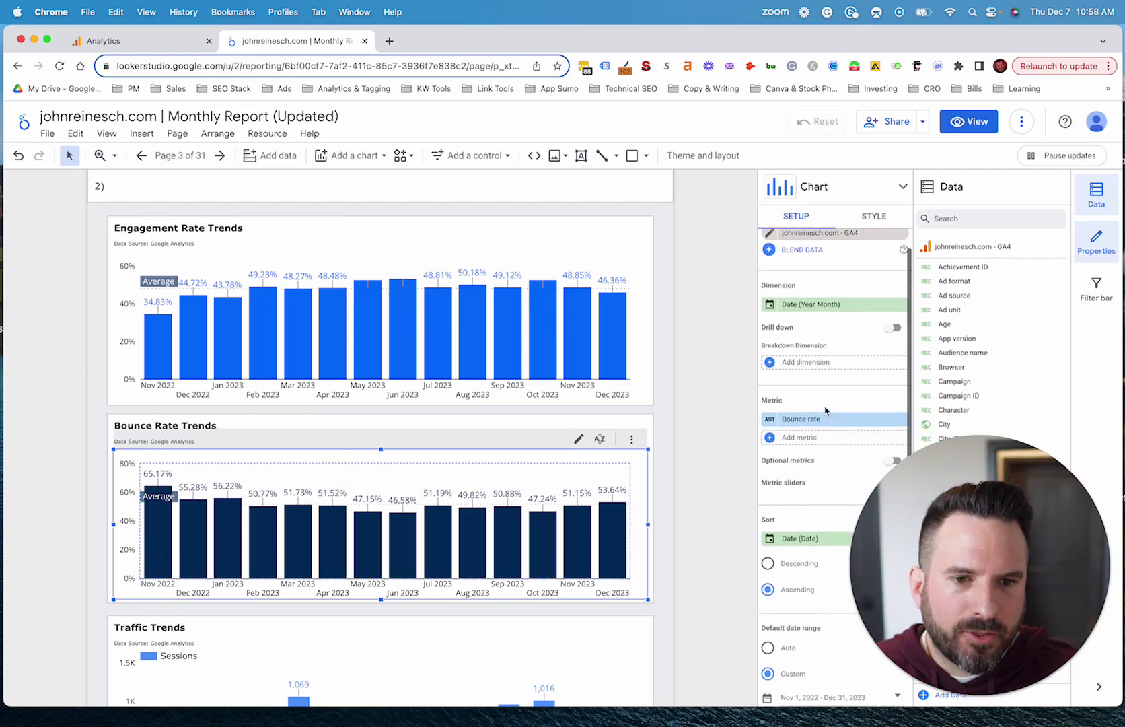
click(799, 428)
text(bounce r)
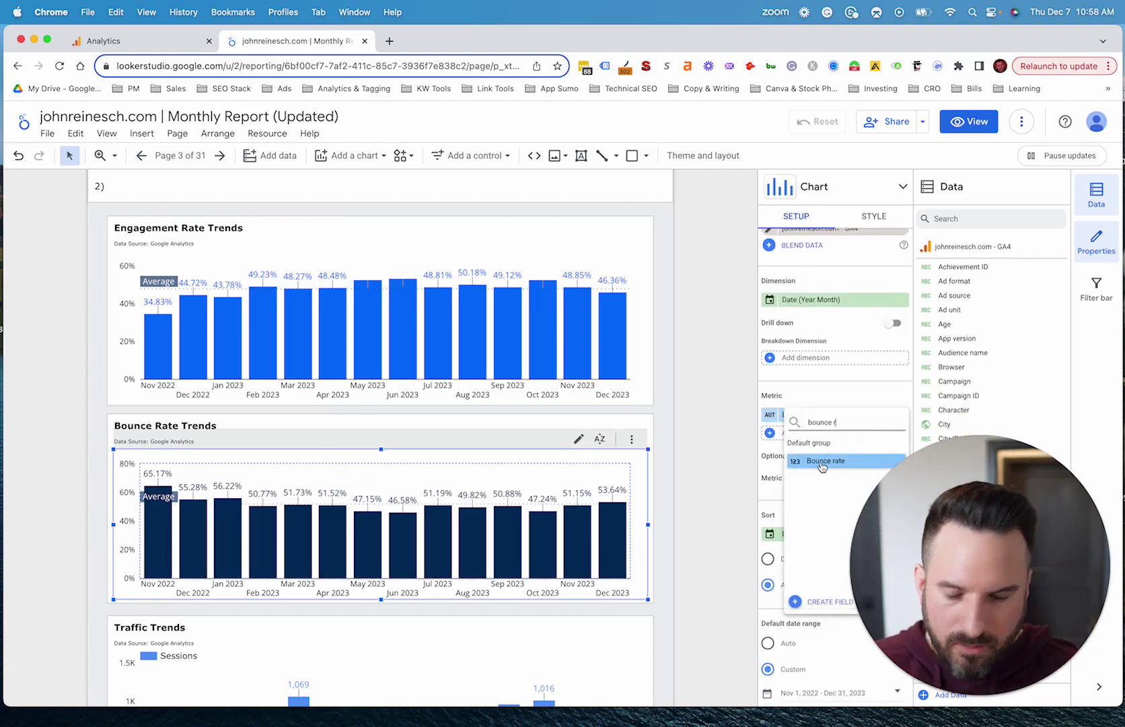
key(super+a)
text(engage)
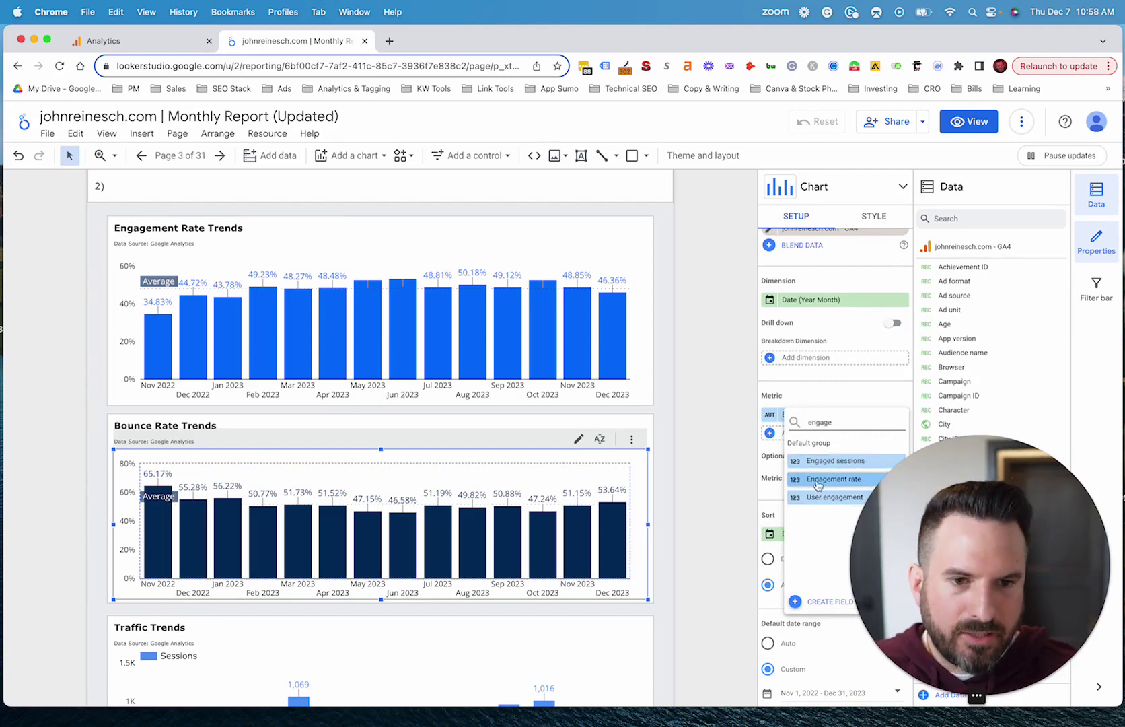
click(862, 380)
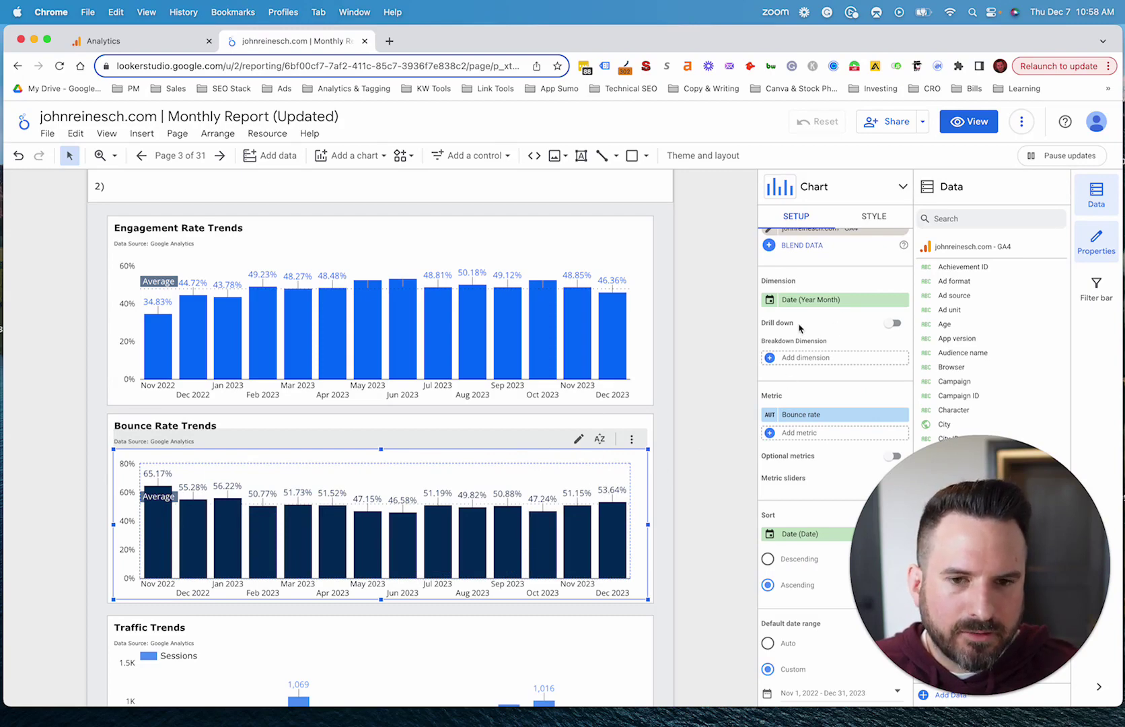
Switch back to the Google Analytics tab showing the Data streams page.
click(133, 41)
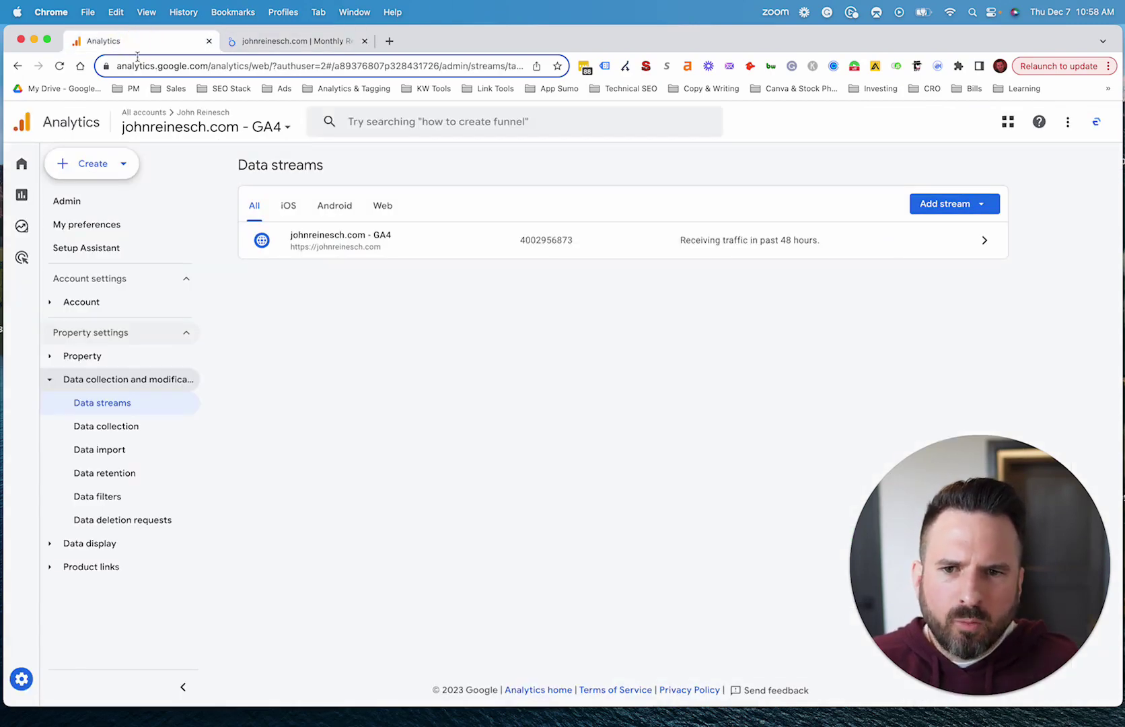